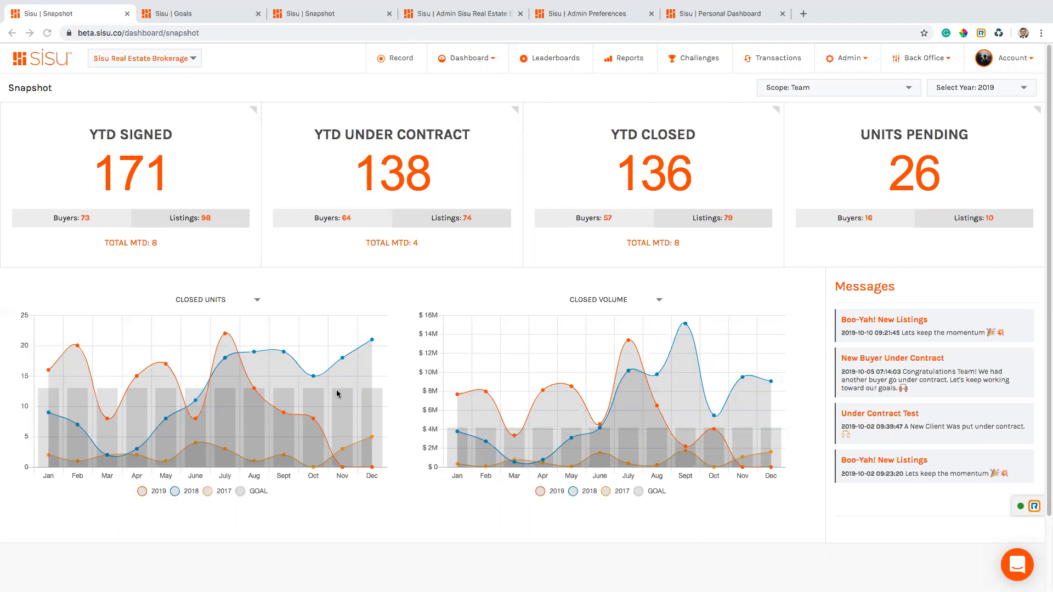
Turn off the 2017 and 2018 legend entries so Closed Units shows only 2019 and goal.
{"action": "left_click", "coordinate": [224, 492]}
{"action": "left_click", "coordinate": [192, 492]}
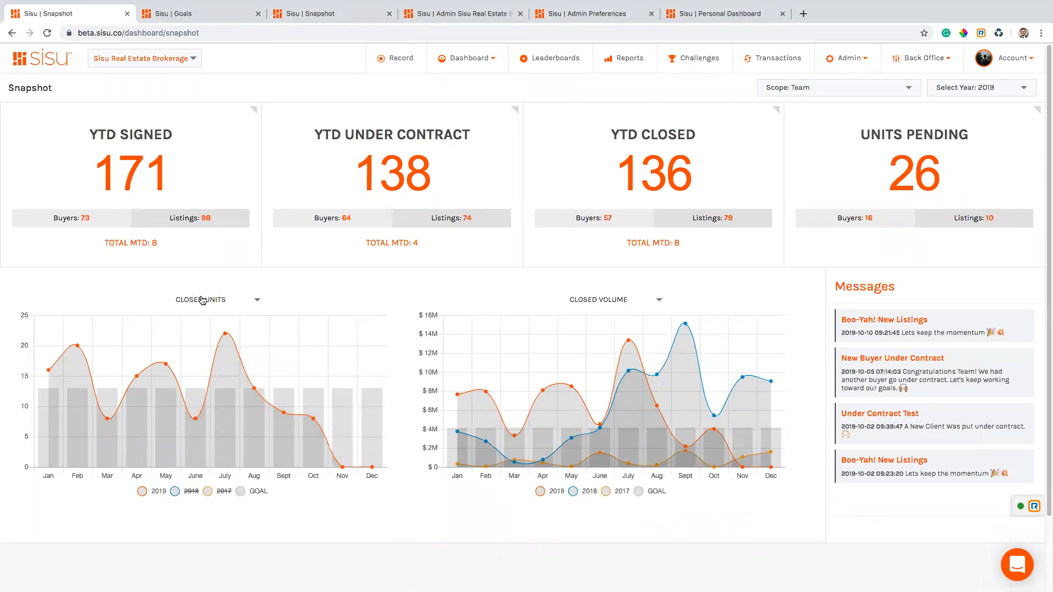
{"action": "mouse_move", "coordinate": [229, 343]}
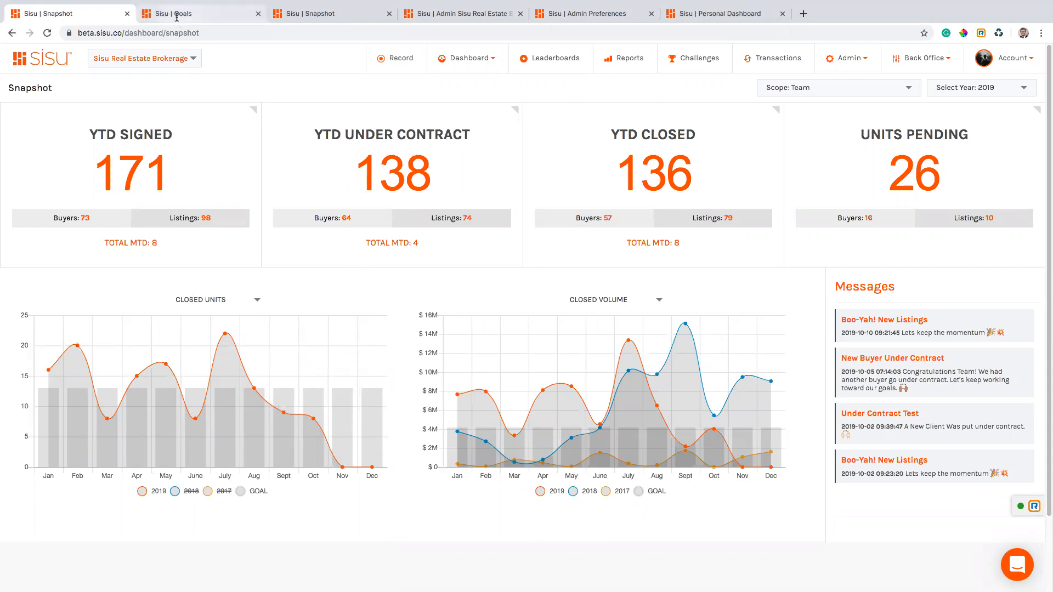
Open the Goals page from the Account menu and keep the Team scope selected.
{"action": "left_click", "coordinate": [1011, 59]}
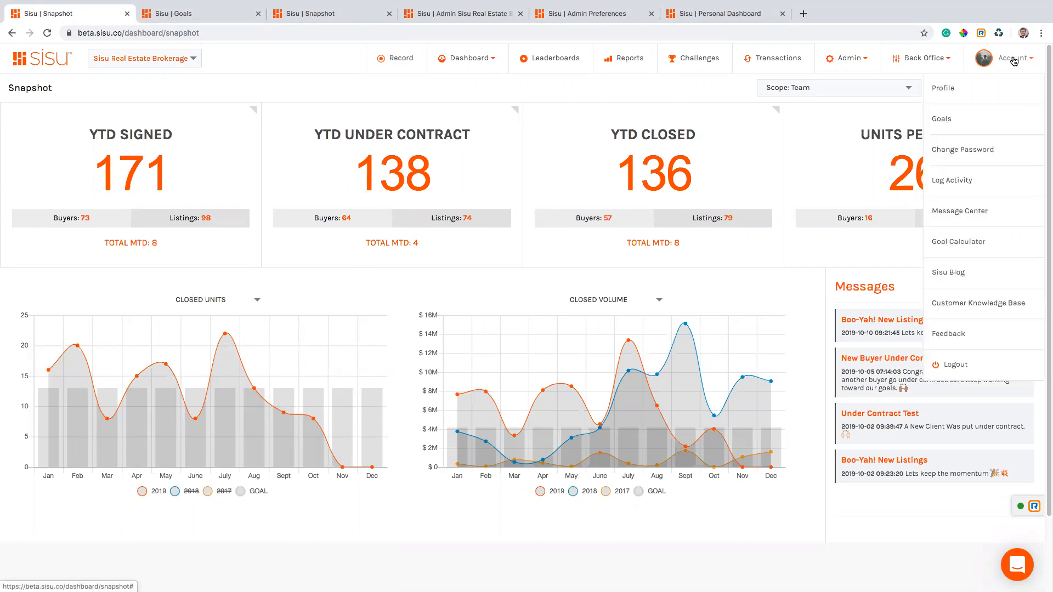
{"action": "left_click", "coordinate": [194, 16]}
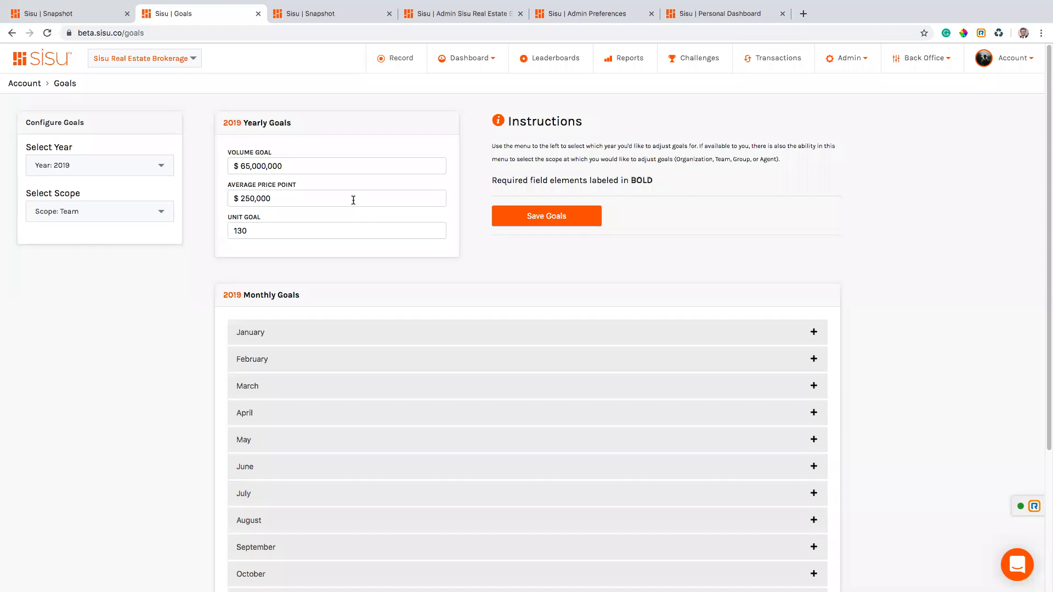
{"action": "left_click", "coordinate": [156, 215]}
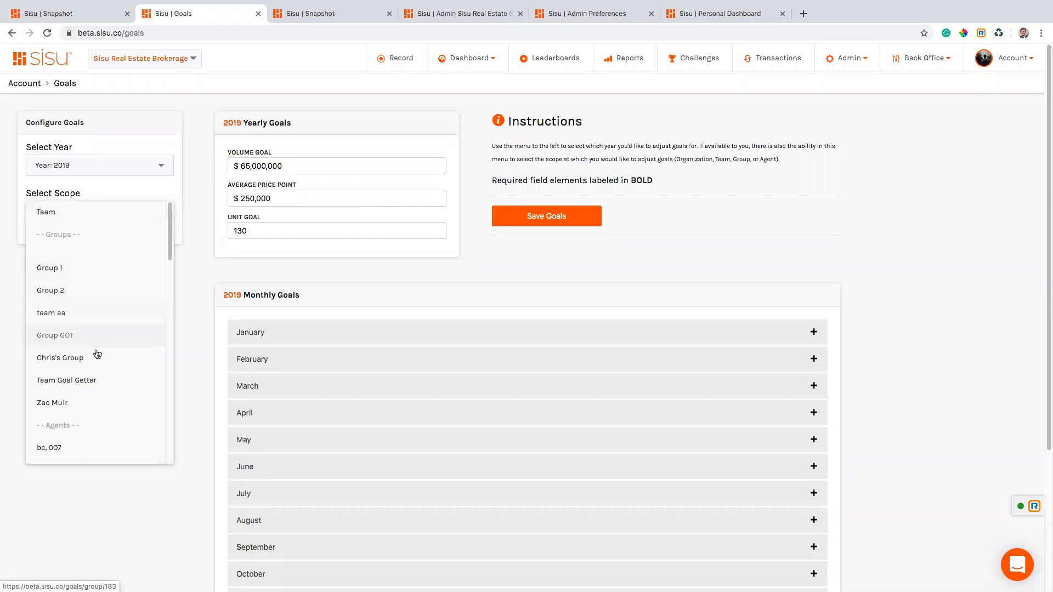
{"action": "left_click", "coordinate": [198, 255]}
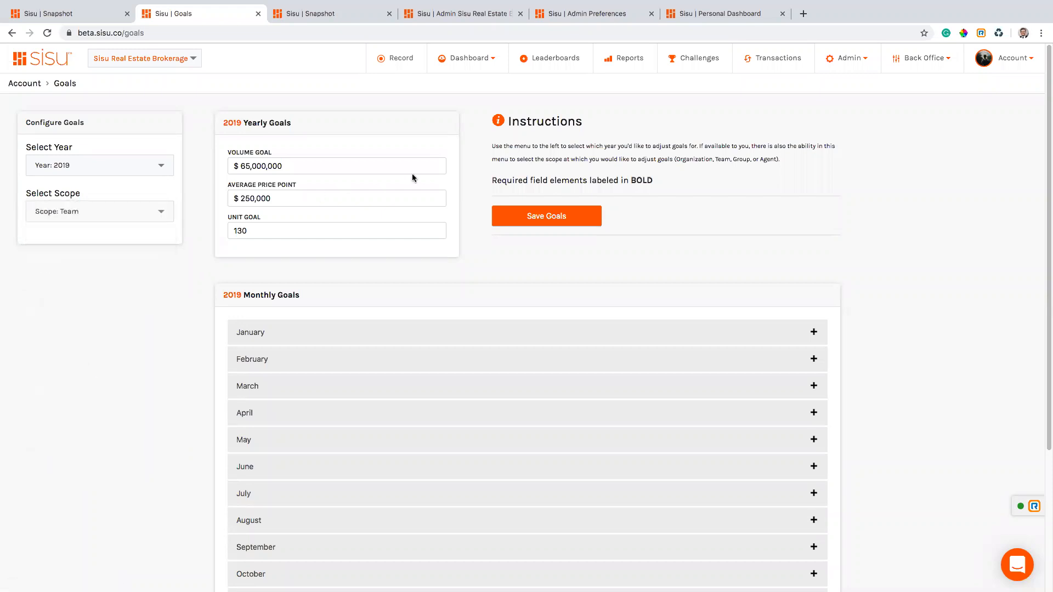
{"action": "scroll", "coordinate": [455, 215], "scroll_direction": "down", "scroll_amount": 1}
{"action": "scroll", "coordinate": [455, 215], "scroll_direction": "up", "scroll_amount": 1}
{"action": "scroll", "coordinate": [384, 290], "scroll_direction": "down", "scroll_amount": 1}
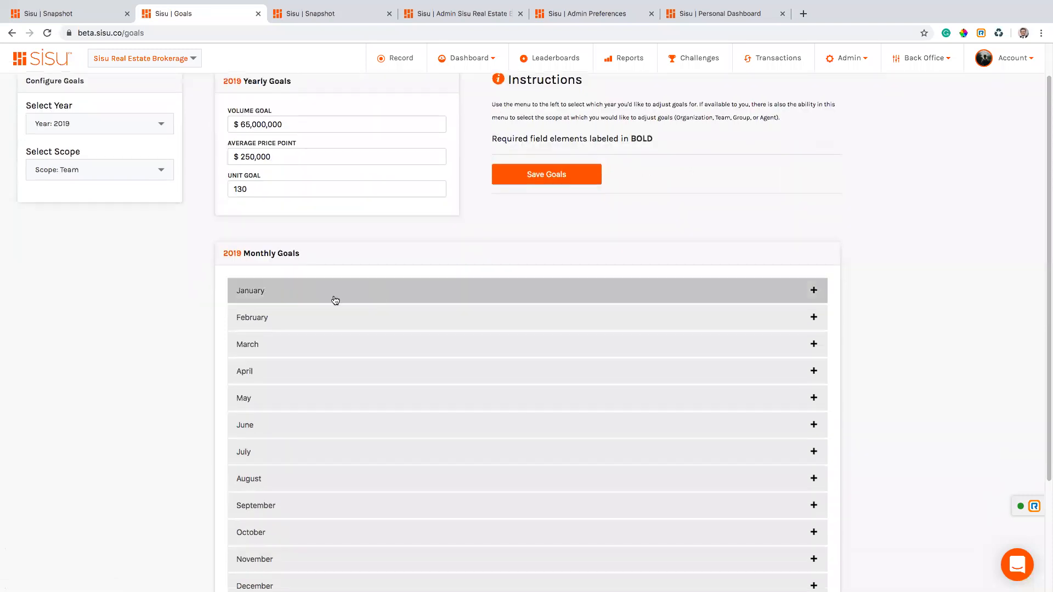
Expand and collapse January's monthly goals, then return to the Snapshot dashboard.
{"action": "left_click", "coordinate": [301, 296]}
{"action": "scroll", "coordinate": [487, 272], "scroll_direction": "down", "scroll_amount": 3}
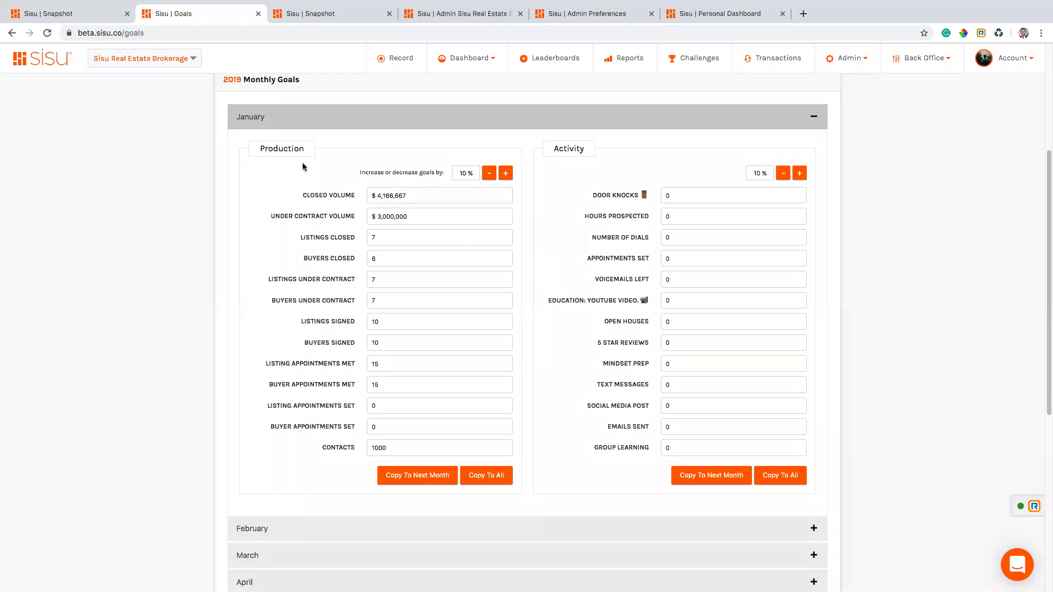
{"action": "left_click", "coordinate": [281, 123]}
{"action": "left_click", "coordinate": [54, 20]}
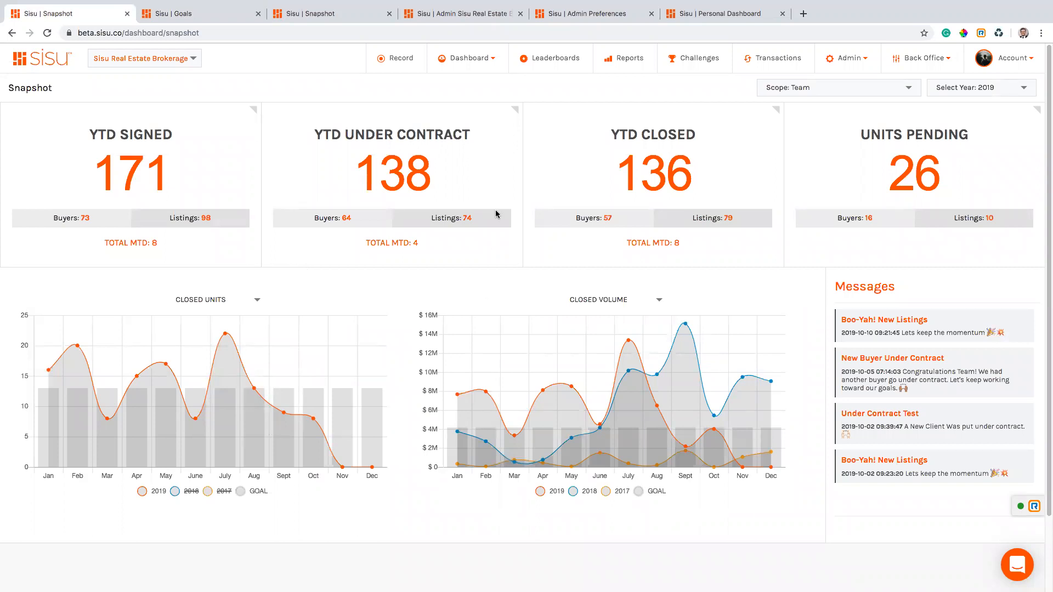
From the Goals page, open Account > Goal Calculator and switch to its new tab.
{"action": "left_click", "coordinate": [181, 16]}
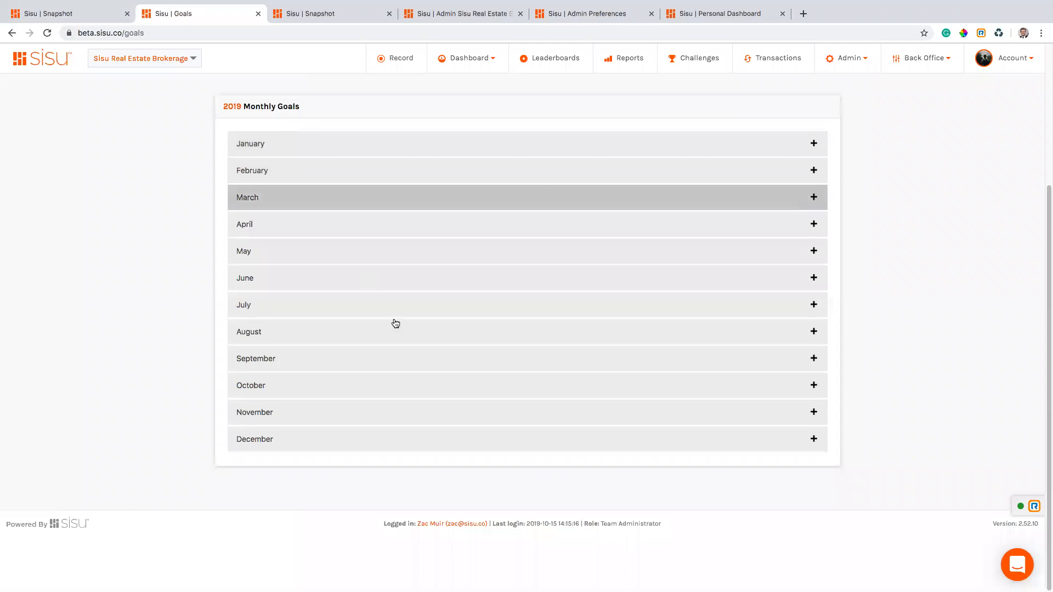
{"action": "scroll", "coordinate": [395, 322], "scroll_direction": "up", "scroll_amount": 4}
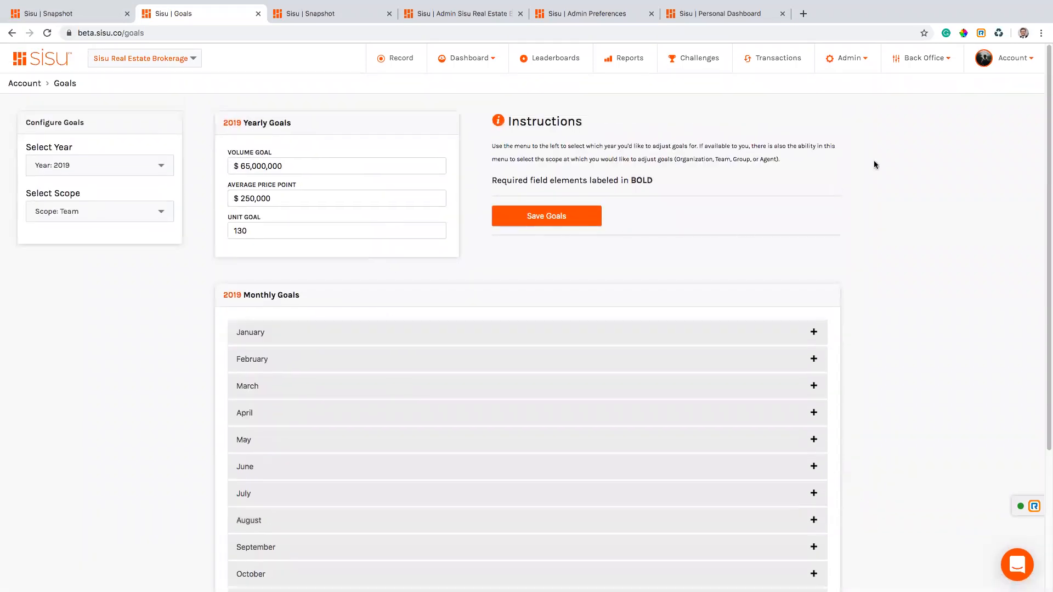
{"action": "left_click", "coordinate": [1012, 62]}
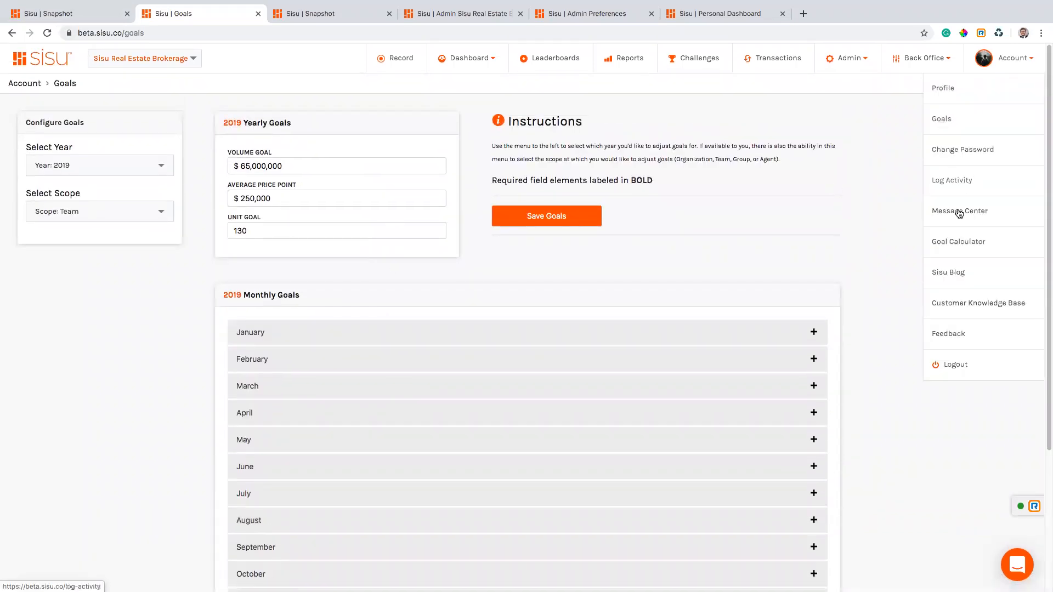
{"action": "left_click", "coordinate": [954, 241]}
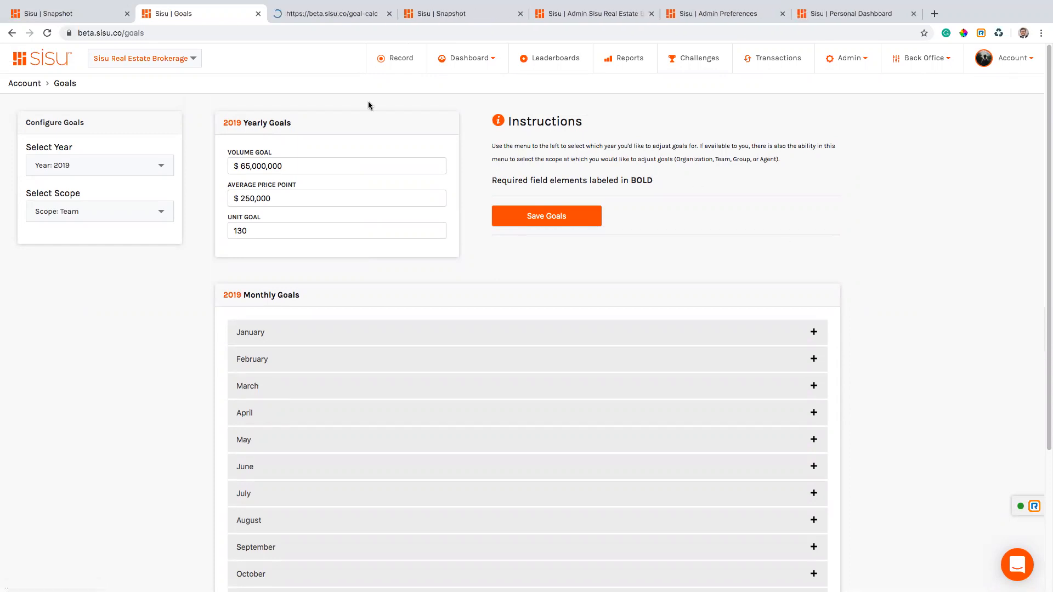
{"action": "left_click", "coordinate": [296, 16]}
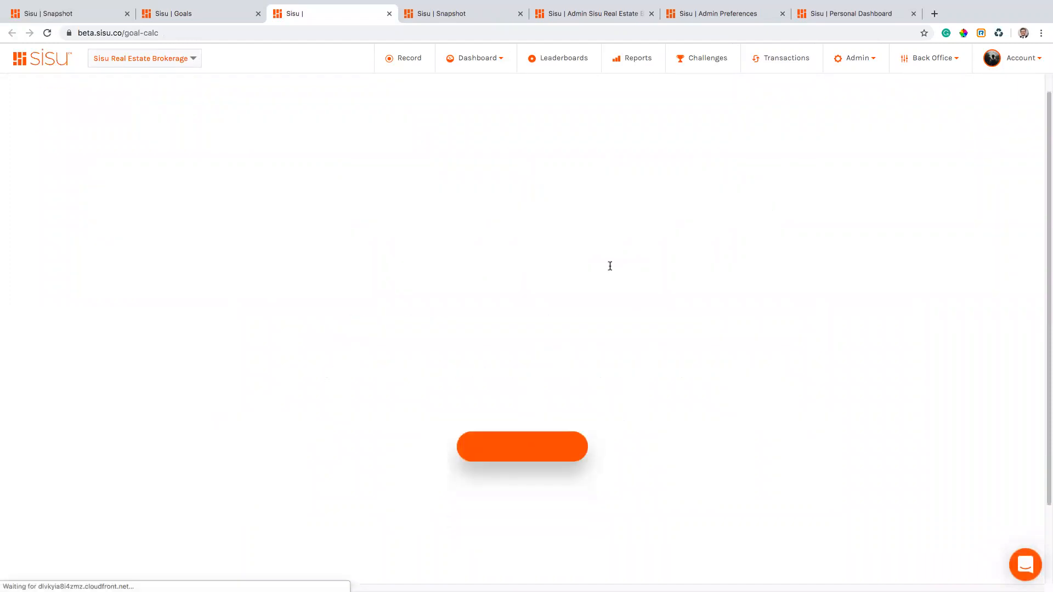
Start the calculator for personal goals with 120,000 income and a 275,000 average deal.
{"action": "left_click", "coordinate": [515, 425]}
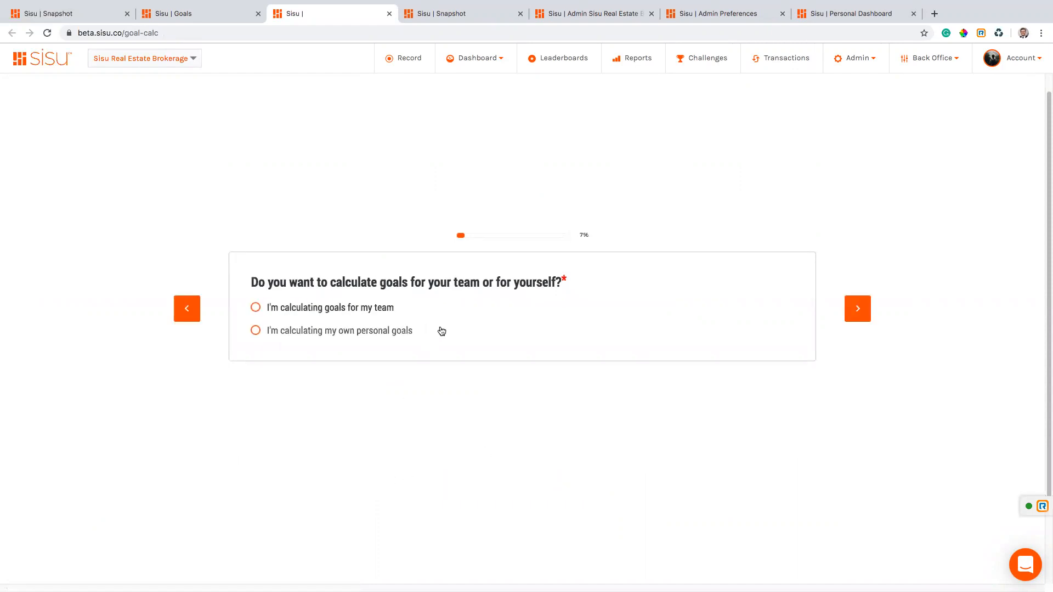
{"action": "left_click", "coordinate": [265, 332]}
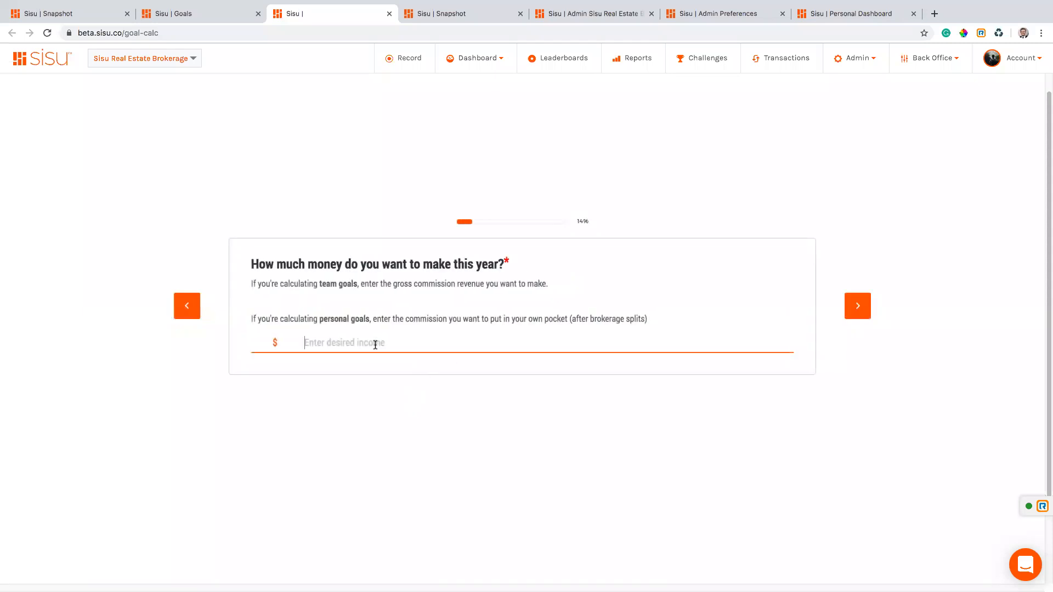
{"action": "left_click", "coordinate": [375, 346]}
{"action": "type", "text": "120,000"}
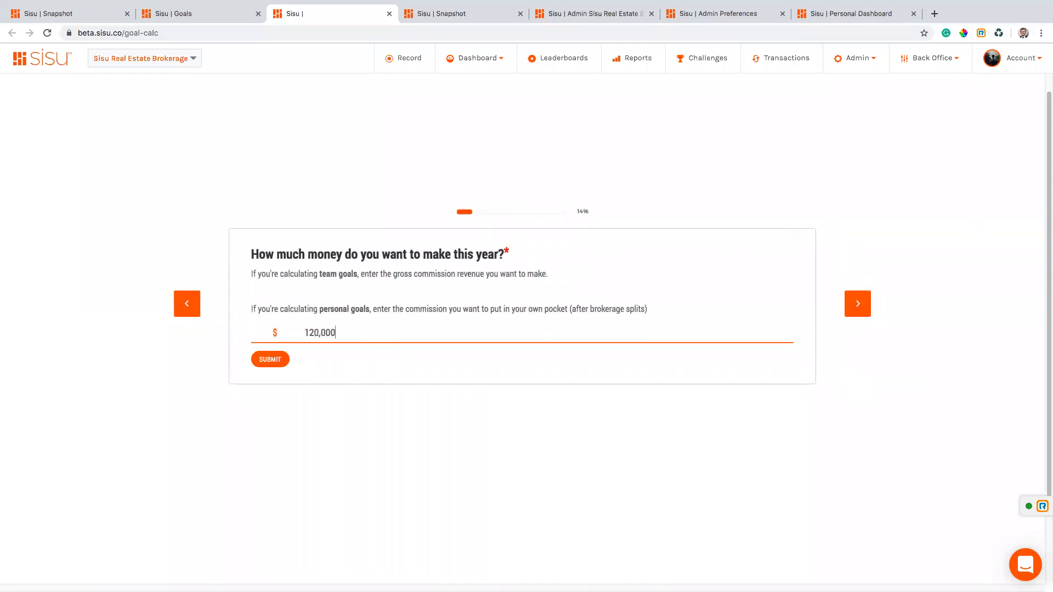
{"action": "left_click", "coordinate": [282, 359]}
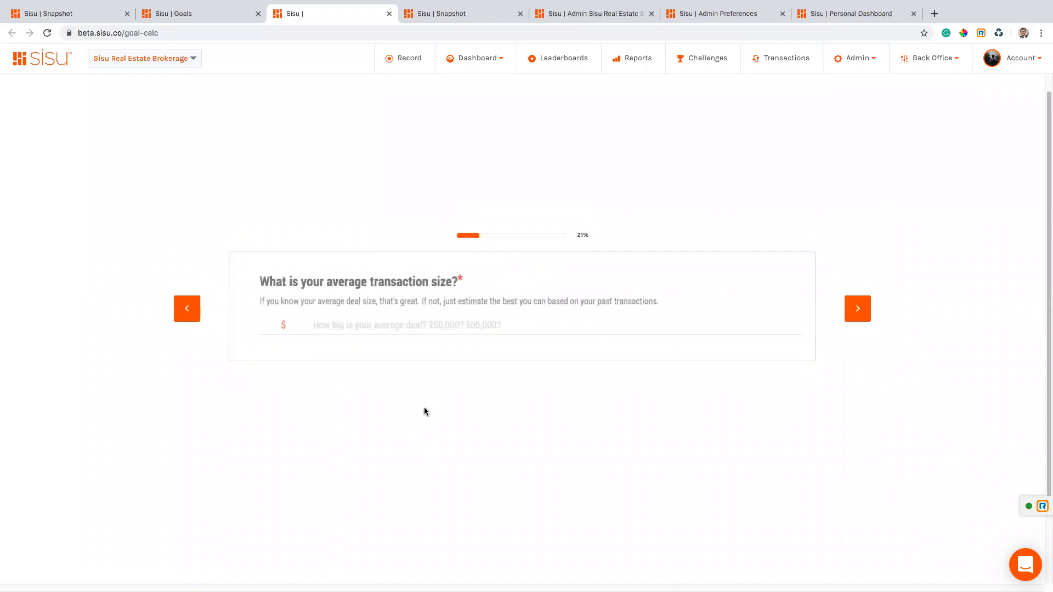
{"action": "left_click", "coordinate": [321, 328]}
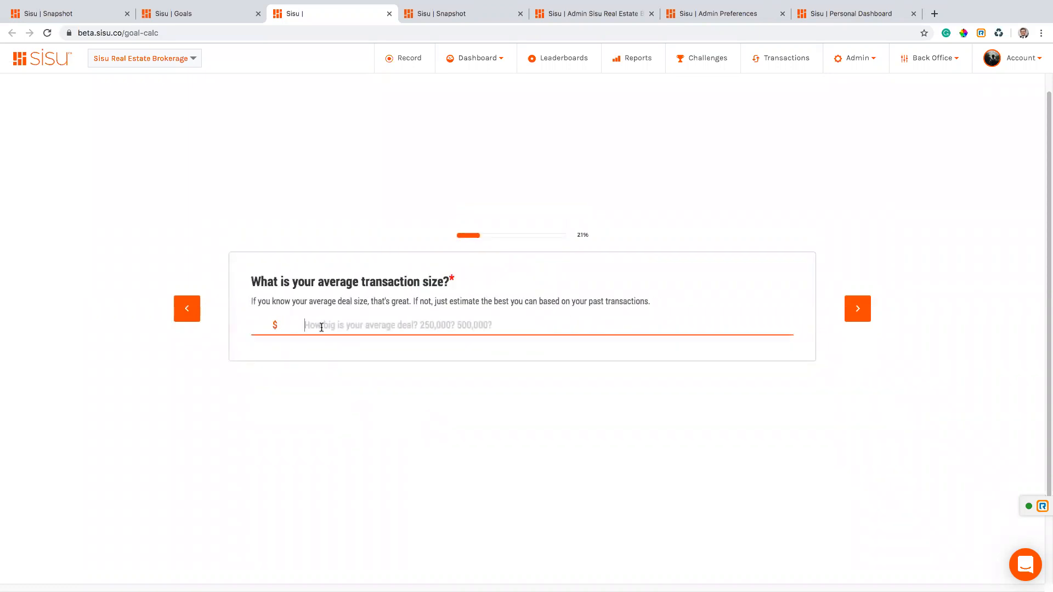
{"action": "type", "text": "2750000"}
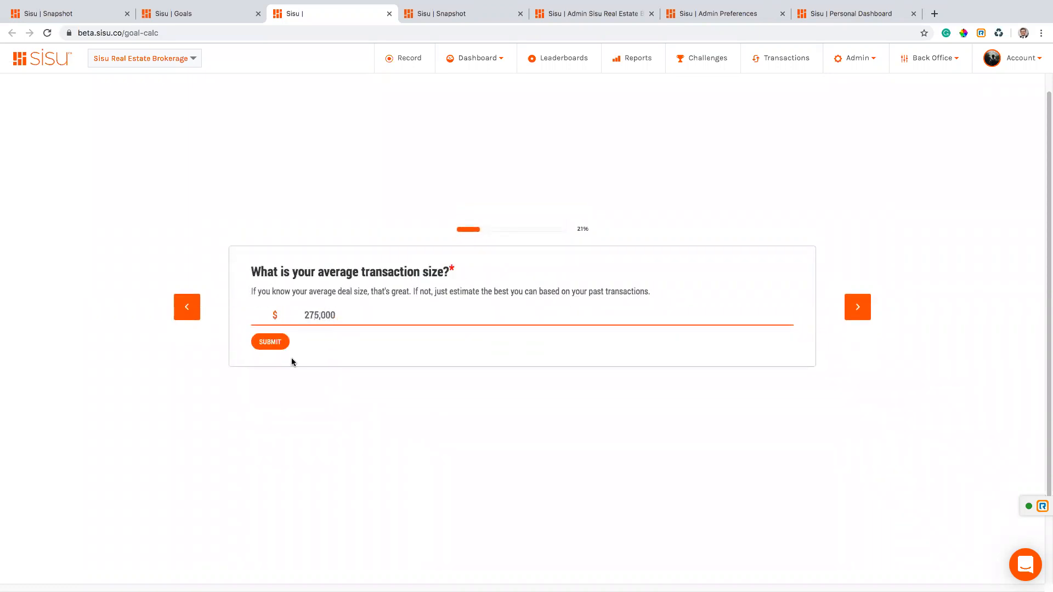
{"action": "left_click", "coordinate": [274, 346]}
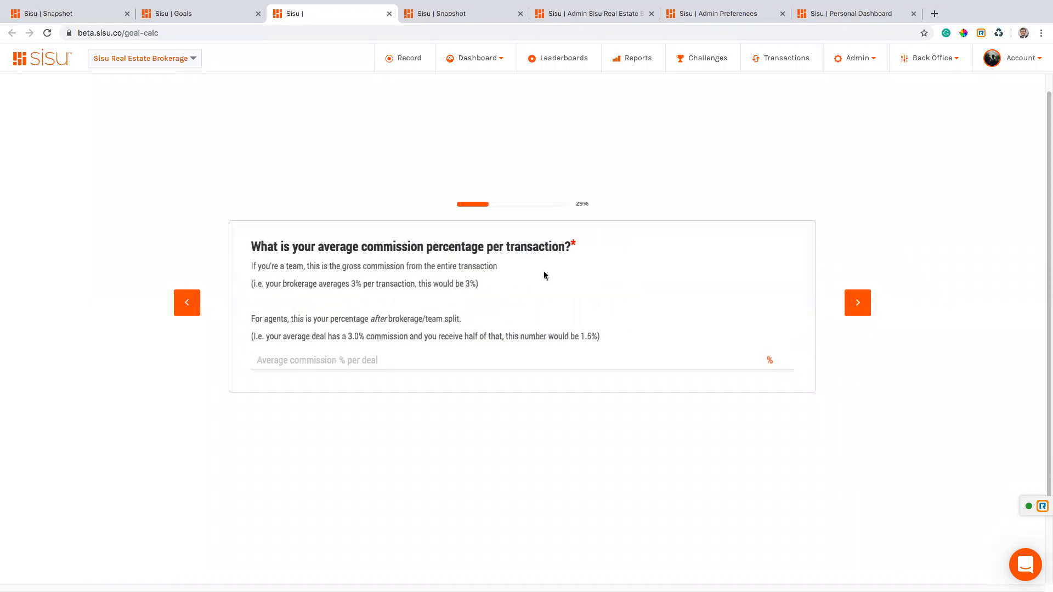
Enter a 1.4% commission rate.
{"action": "left_click_drag", "start_coordinate": [574, 247], "coordinate": [267, 255]}
{"action": "left_click_drag", "start_coordinate": [601, 339], "coordinate": [458, 339]}
{"action": "left_click", "coordinate": [352, 360]}
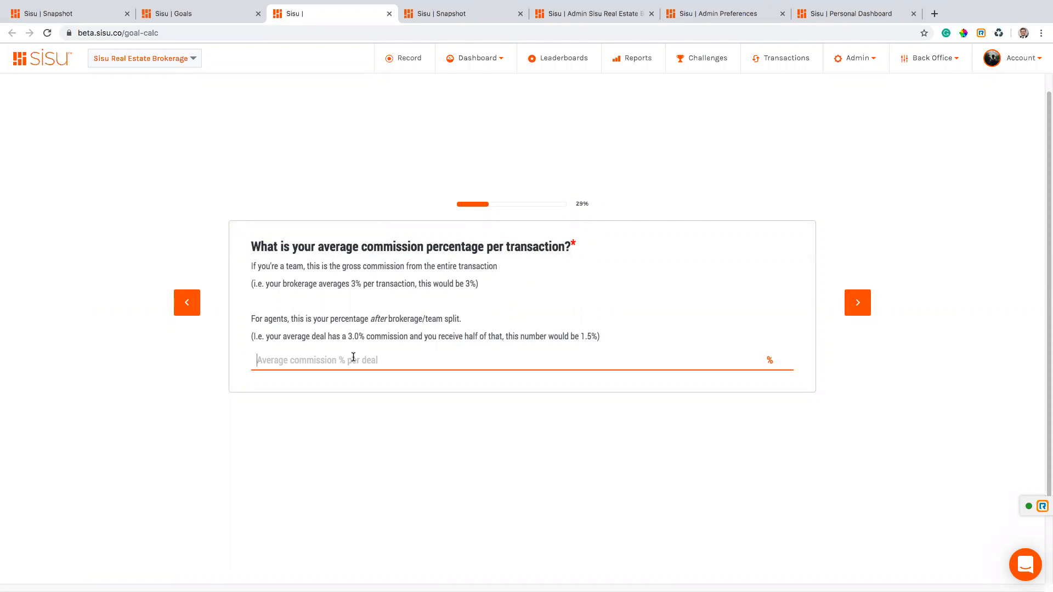
{"action": "type", "text": "1.4"}
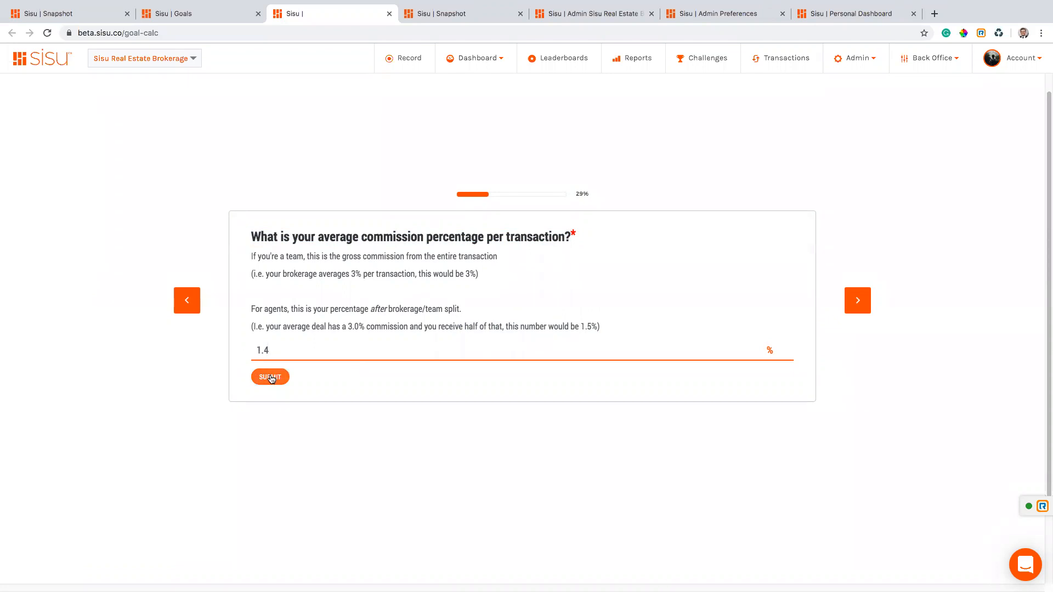
{"action": "left_click", "coordinate": [271, 378]}
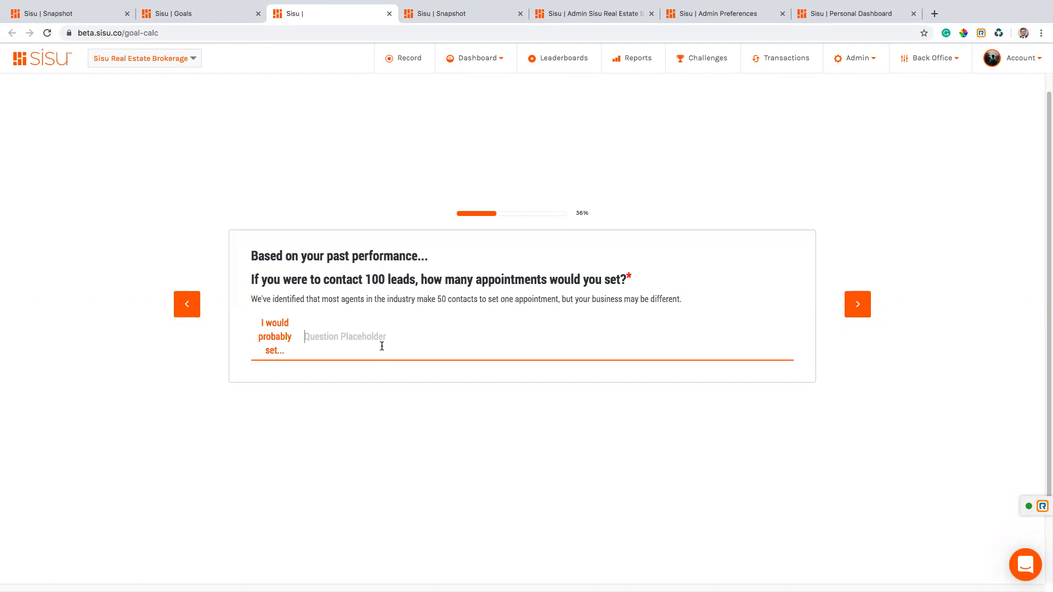
Answer 2 appointments per 100 leads, 50% listings, and industry baselines for listings and buyers.
{"action": "type", "text": "2"}
{"action": "left_click", "coordinate": [277, 367]}
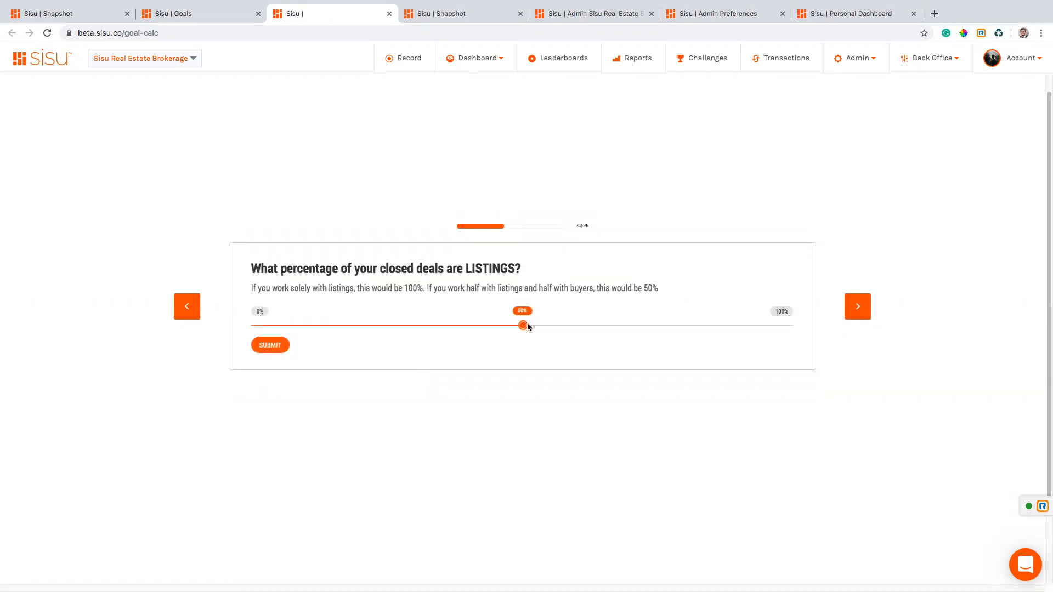
{"action": "left_click", "coordinate": [270, 346]}
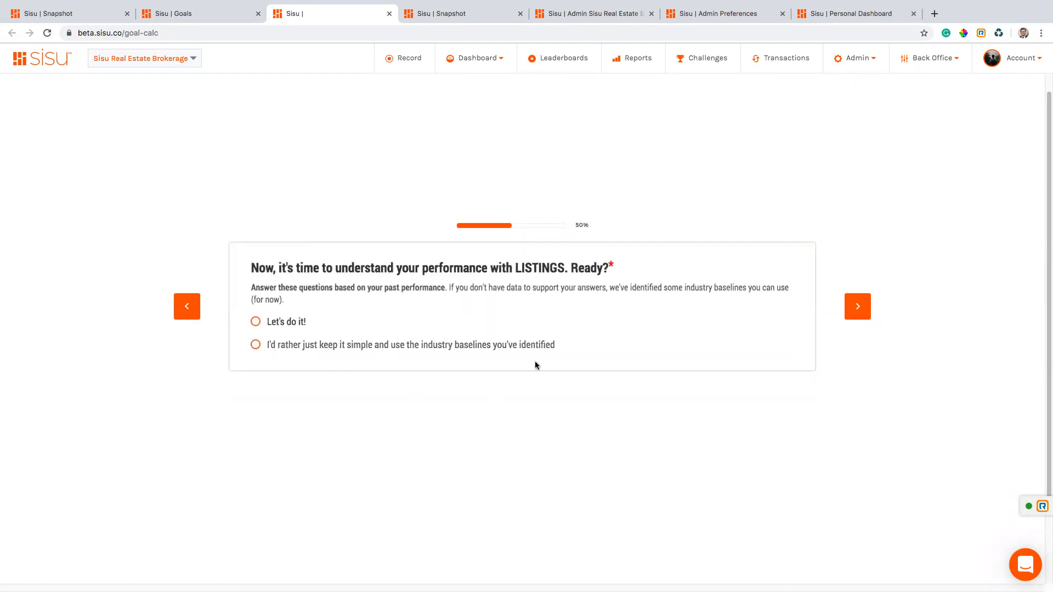
{"action": "left_click", "coordinate": [256, 345]}
{"action": "left_click", "coordinate": [256, 346]}
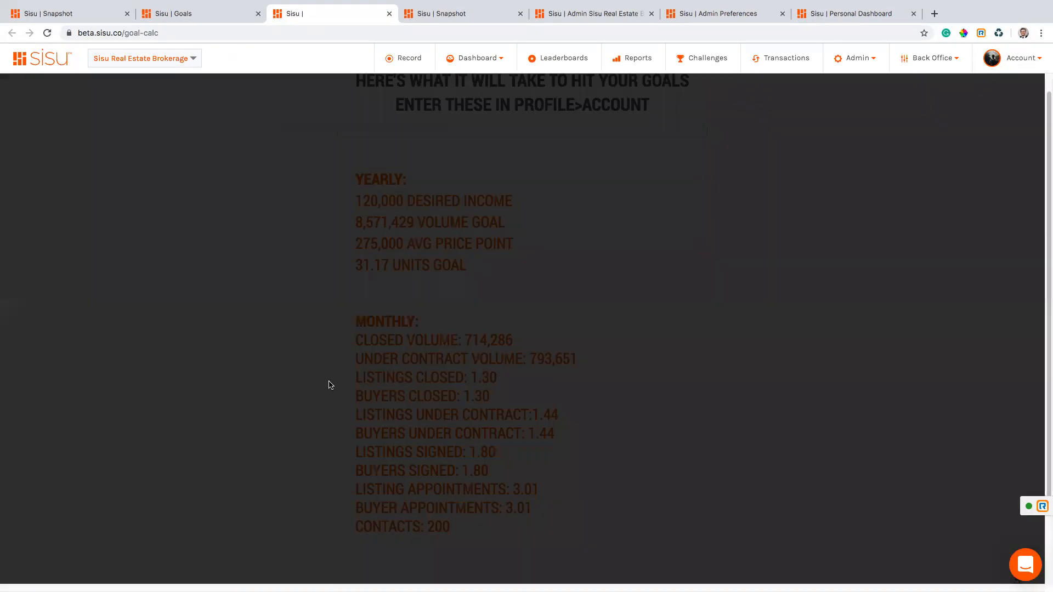
Email the calculated goals to your own address and review the yearly and monthly results.
{"action": "left_click", "coordinate": [426, 176]}
{"action": "left_click", "coordinate": [518, 214]}
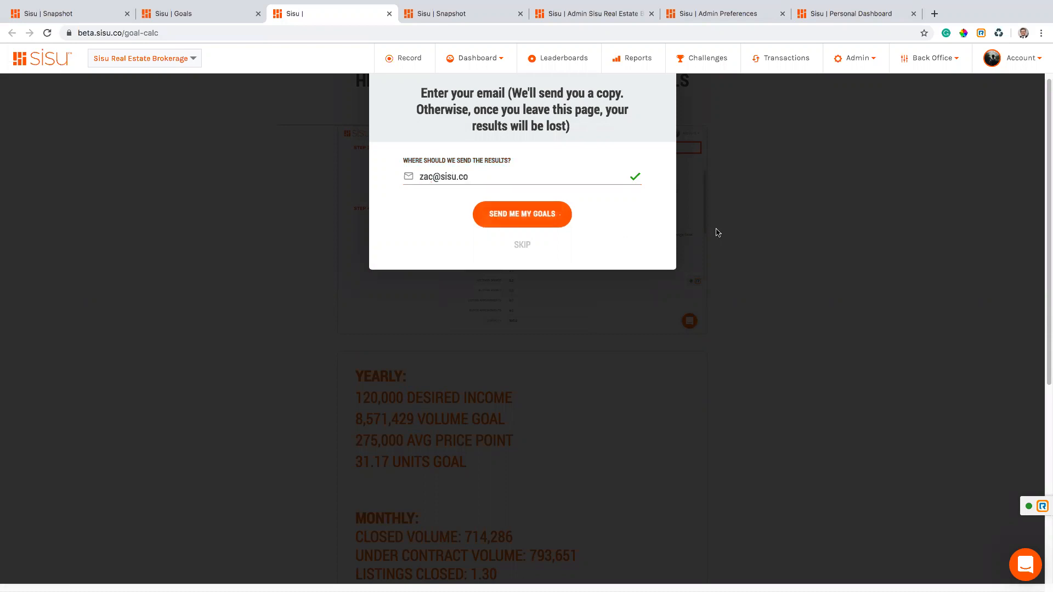
{"action": "scroll", "coordinate": [570, 343], "scroll_direction": "down", "scroll_amount": 4}
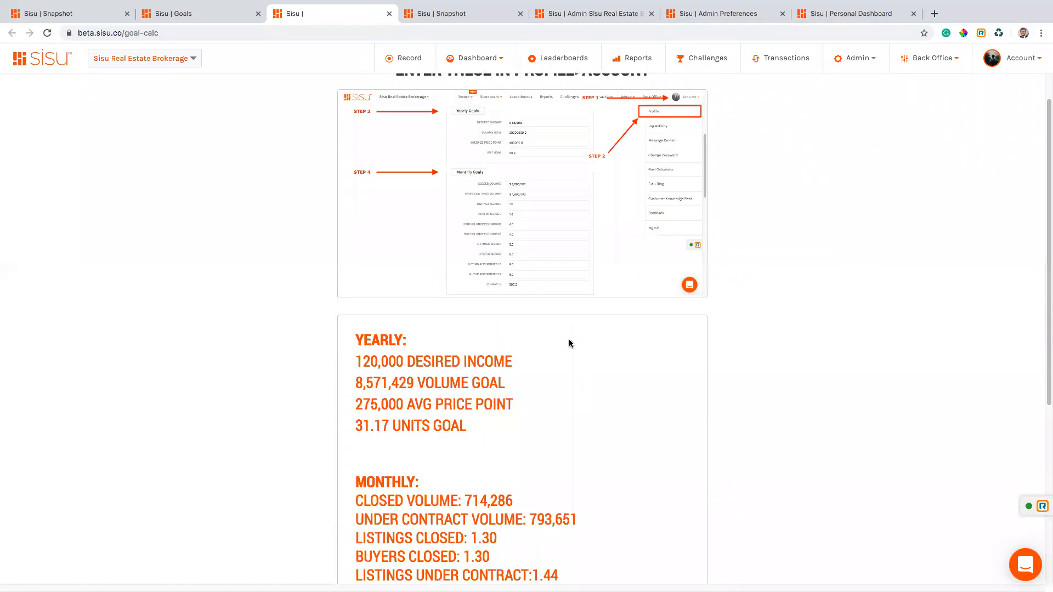
{"action": "scroll", "coordinate": [569, 343], "scroll_direction": "up", "scroll_amount": 1}
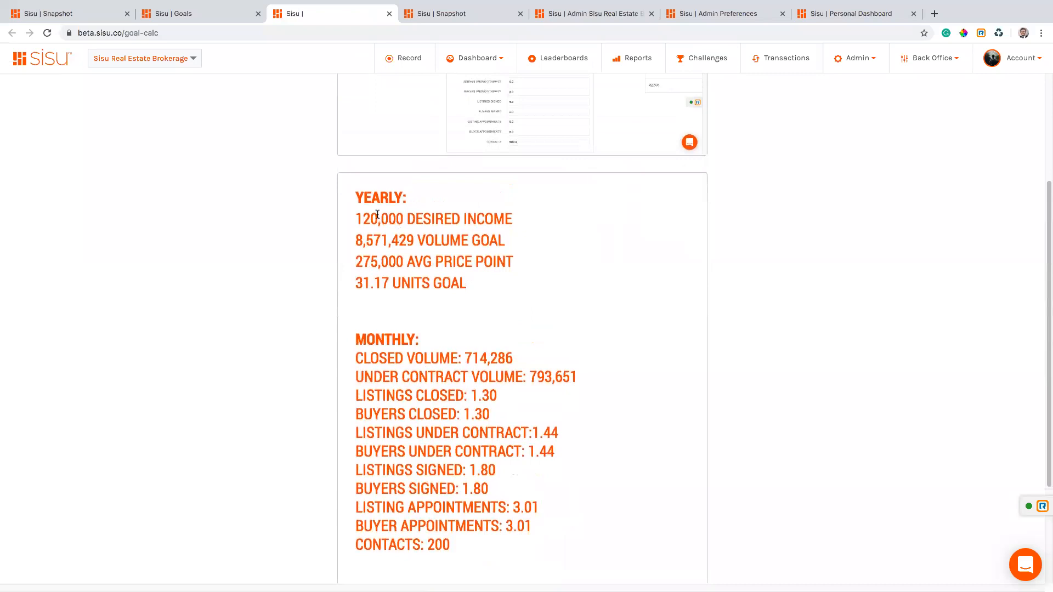
Paste the calculator's 8,571,429 volume goal into the Goals page volume field.
{"action": "left_click", "coordinate": [174, 13]}
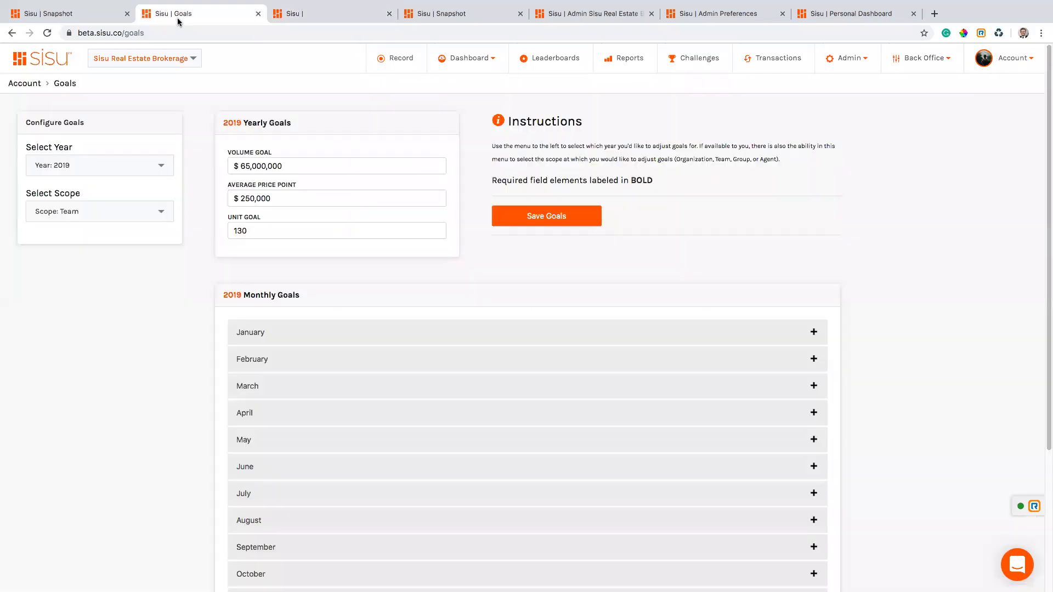
{"action": "triple_click", "coordinate": [295, 167]}
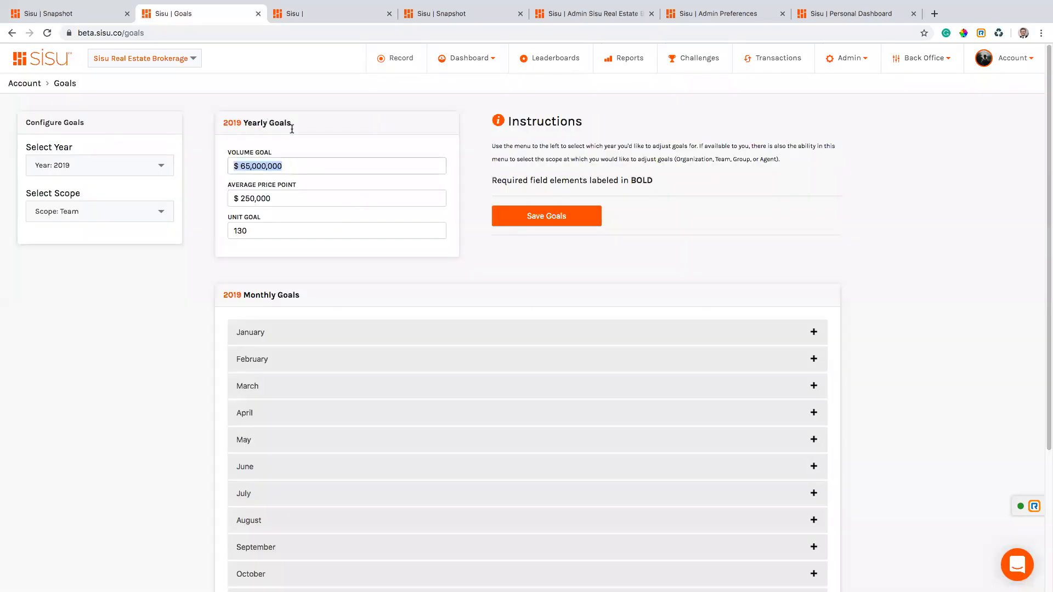
{"action": "left_click", "coordinate": [301, 17]}
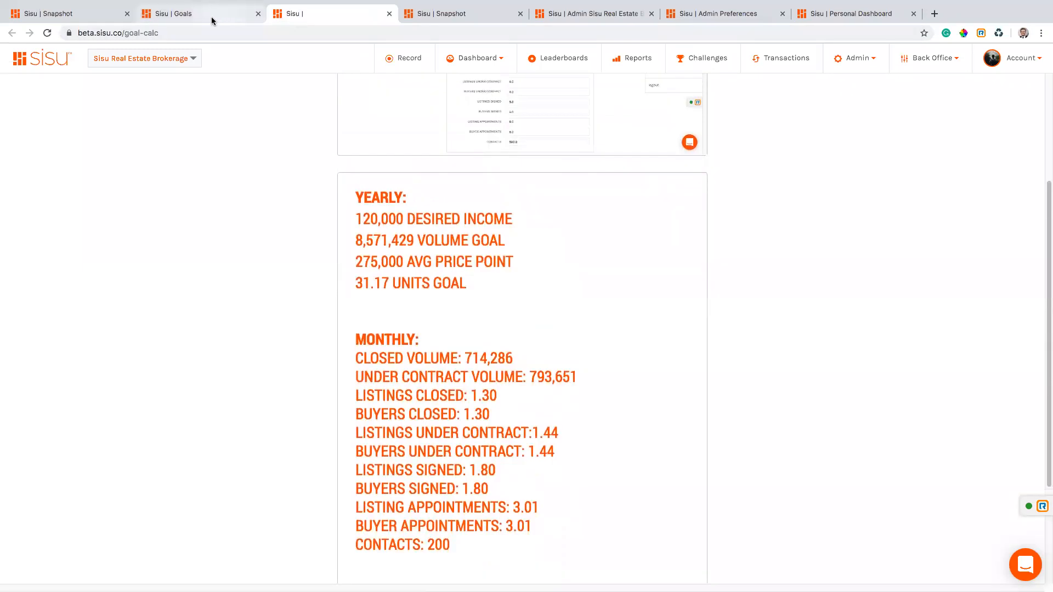
{"action": "left_click_drag", "start_coordinate": [414, 239], "coordinate": [357, 238]}
{"action": "key", "text": "ctrl+c"}
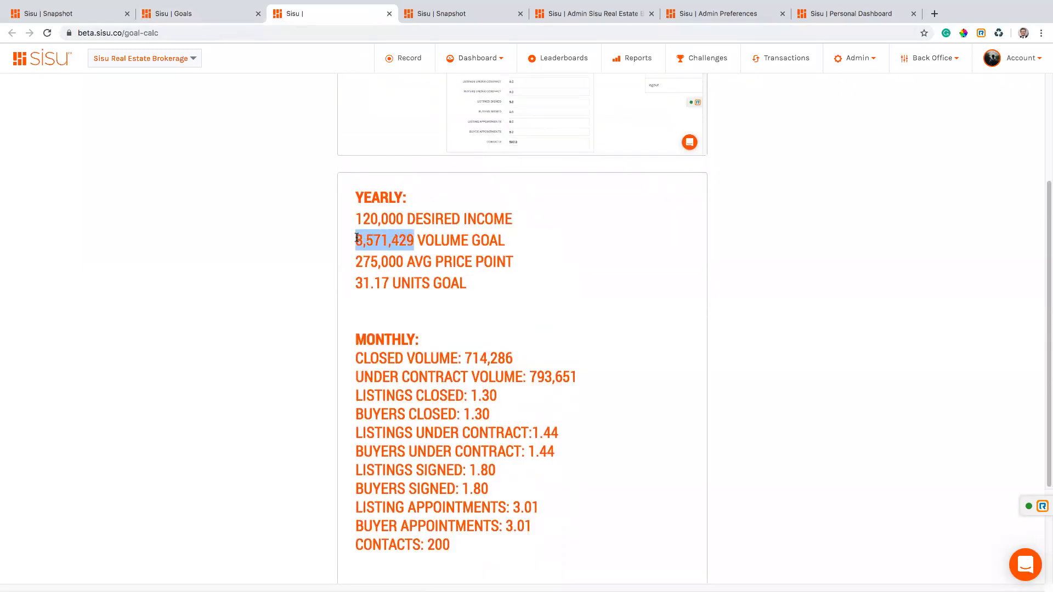
{"action": "left_click", "coordinate": [179, 18]}
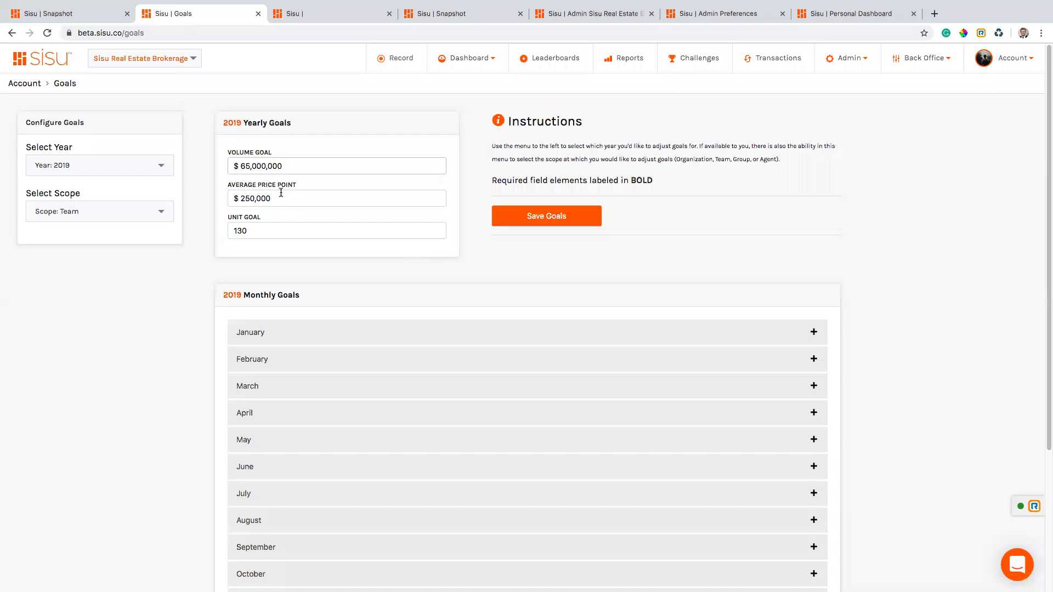
{"action": "double_click", "coordinate": [278, 165]}
{"action": "key", "text": "ctrl+v"}
Switch the goal scope to the agent's personal scope.
{"action": "left_click", "coordinate": [100, 211]}
{"action": "scroll", "coordinate": [102, 329], "scroll_direction": "down", "scroll_amount": 2}
{"action": "scroll", "coordinate": [59, 368], "scroll_direction": "down", "scroll_amount": 5}
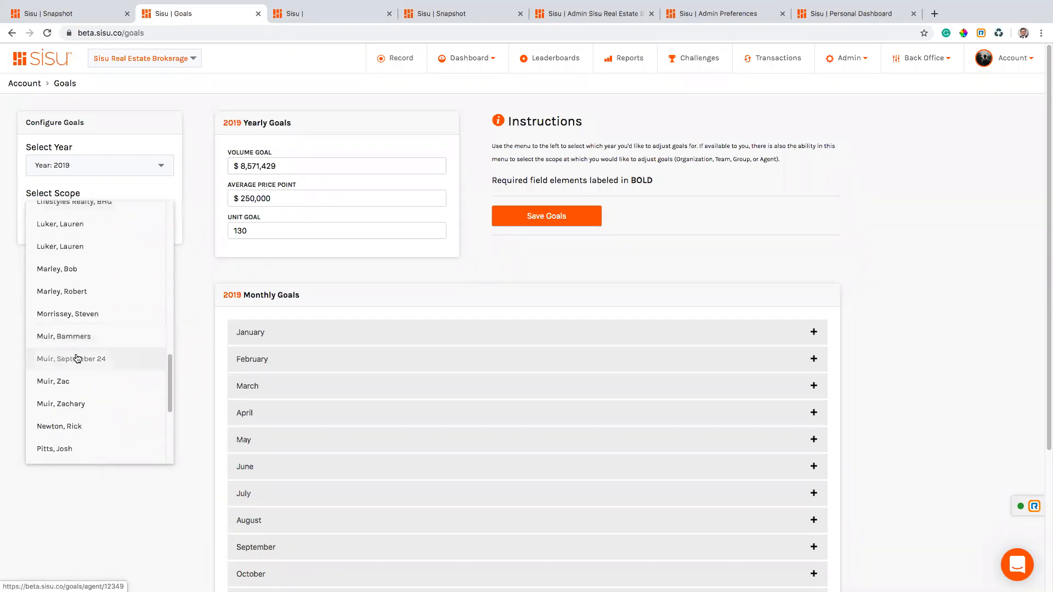
{"action": "left_click", "coordinate": [72, 383]}
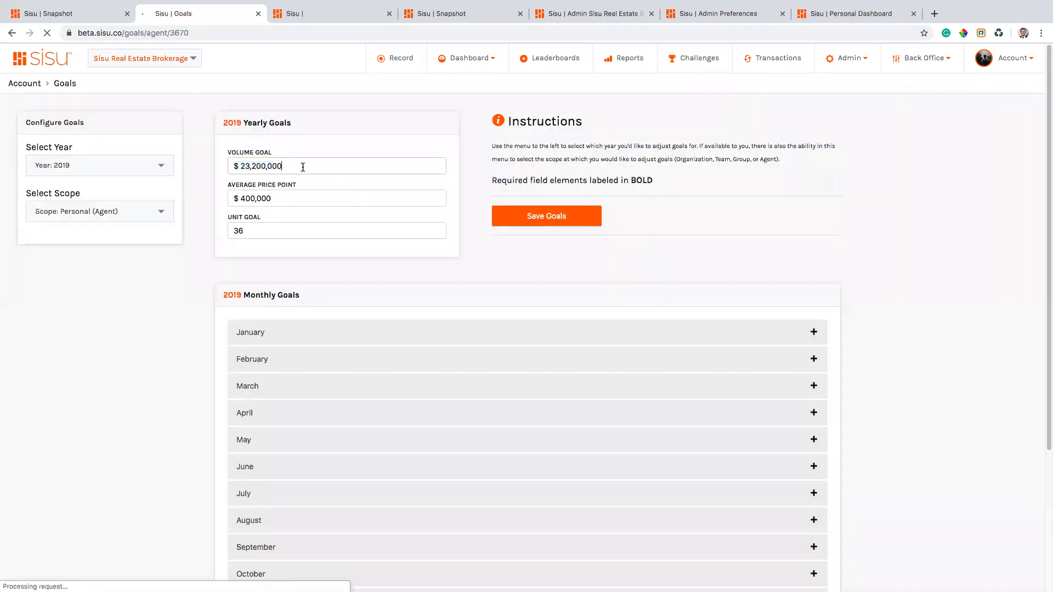
Fill in the 275,000 average price point and 31.17 unit goal from the calculator.
{"action": "left_click", "coordinate": [283, 200]}
{"action": "left_click", "coordinate": [309, 8]}
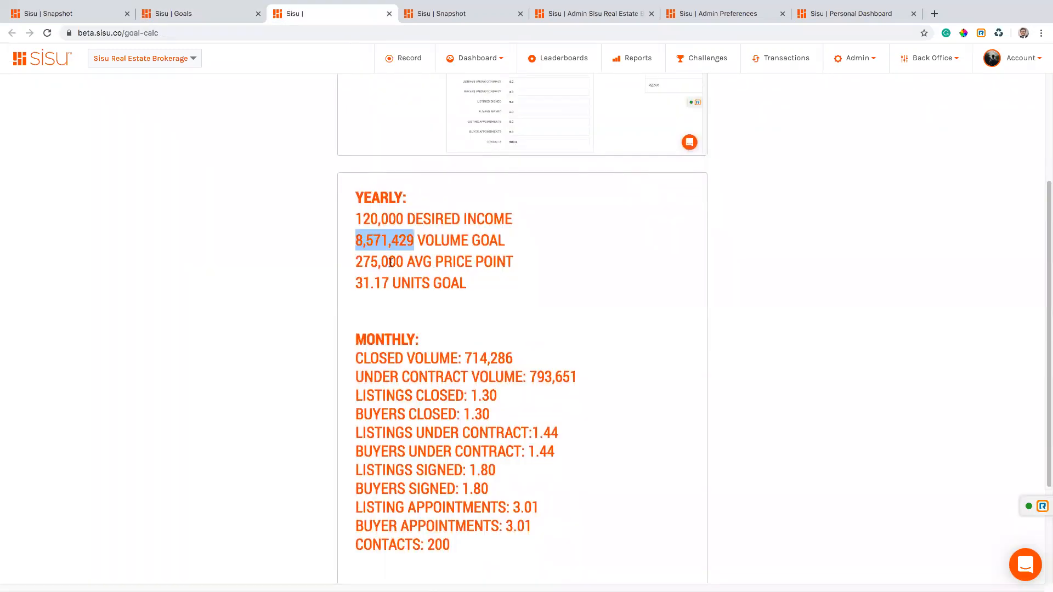
{"action": "left_click_drag", "start_coordinate": [404, 262], "coordinate": [351, 189]}
{"action": "left_click", "coordinate": [207, 13]}
{"action": "left_click", "coordinate": [283, 198]}
{"action": "type", "text": "275000"}
{"action": "left_click", "coordinate": [272, 228]}
{"action": "left_click", "coordinate": [307, 13]}
{"action": "left_click_drag", "start_coordinate": [390, 284], "coordinate": [357, 282]}
{"action": "key", "text": "super+c"}
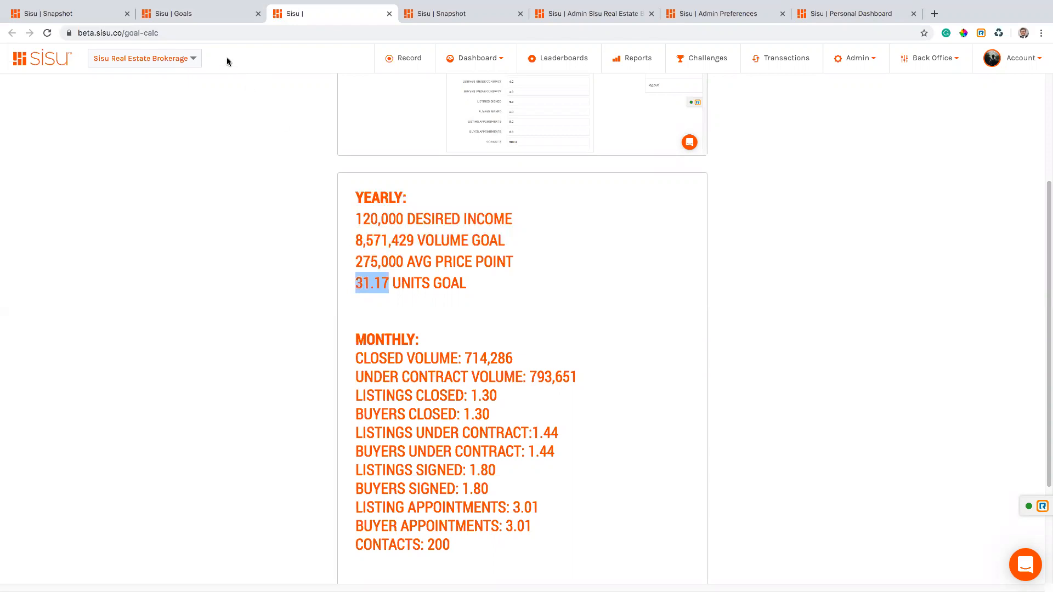
{"action": "left_click", "coordinate": [192, 13]}
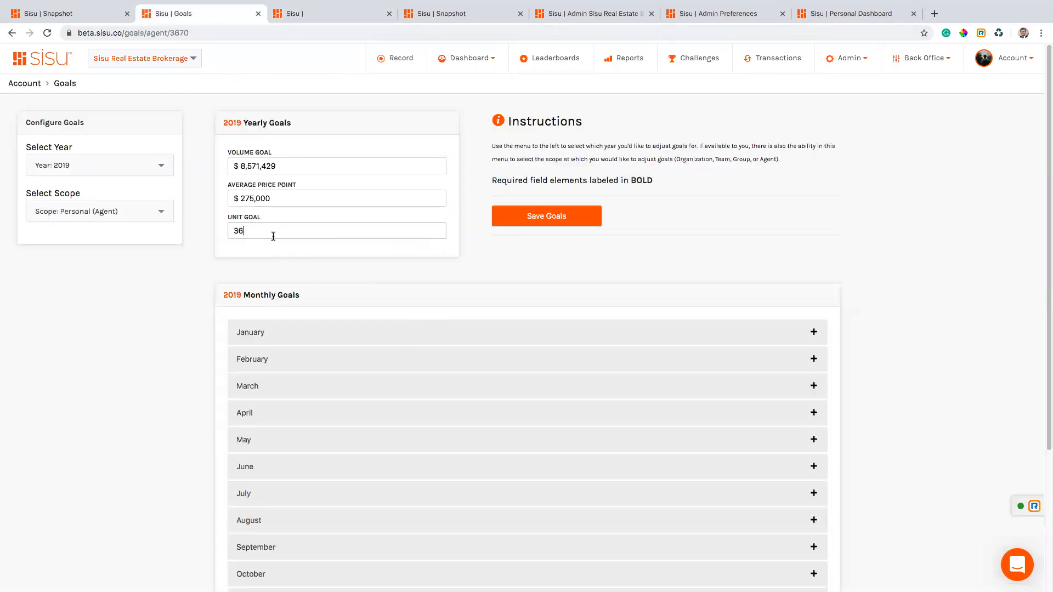
{"action": "key", "text": "super+v"}
Save the new yearly goals and expand January's monthly goals.
{"action": "scroll", "coordinate": [498, 258], "scroll_direction": "down", "scroll_amount": 1}
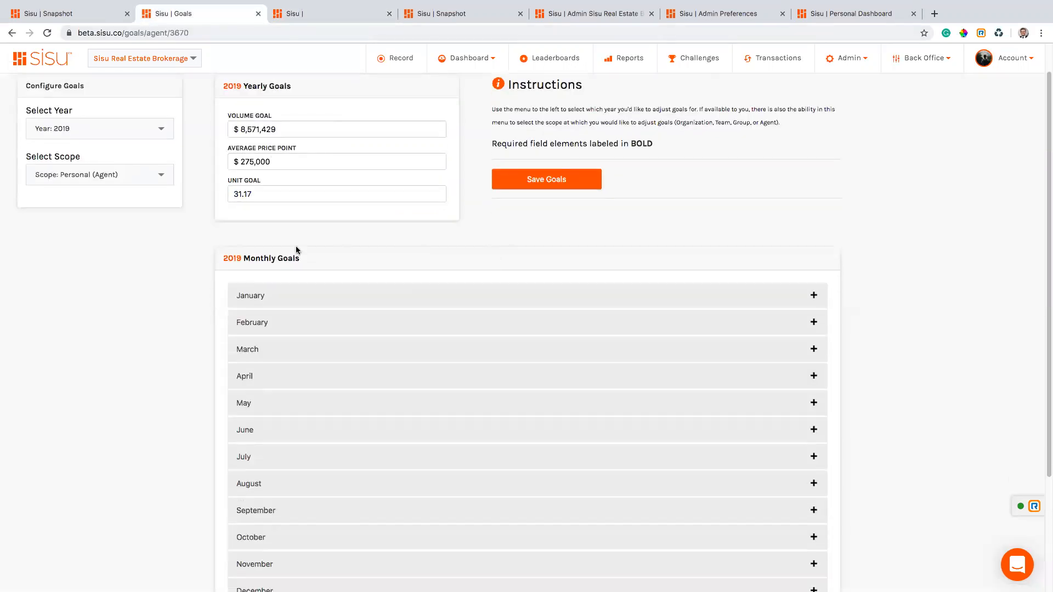
{"action": "left_click", "coordinate": [278, 299]}
{"action": "left_click", "coordinate": [570, 189]}
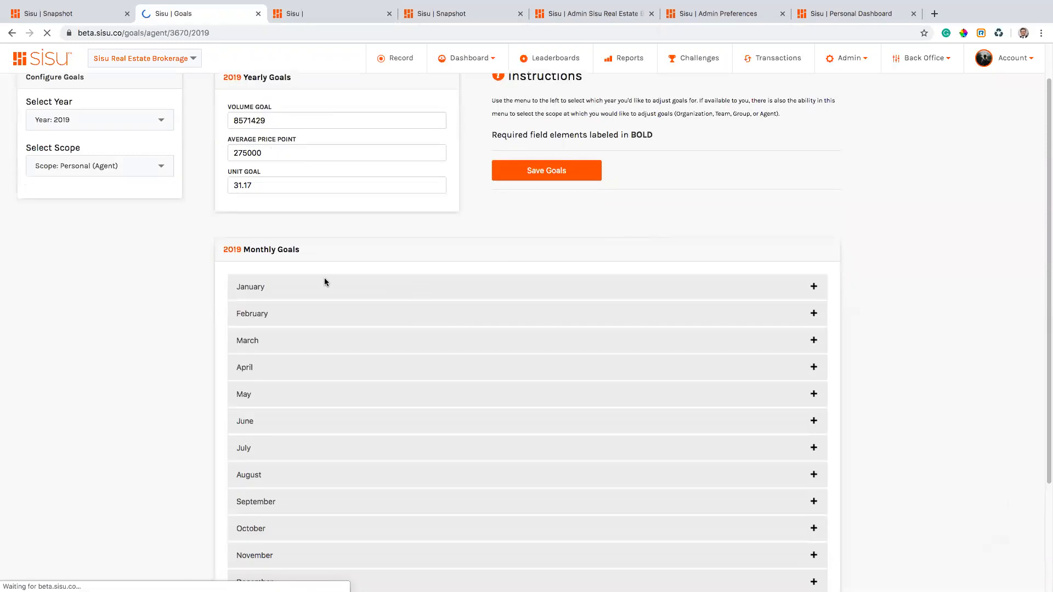
{"action": "left_click", "coordinate": [349, 285]}
{"action": "left_click", "coordinate": [294, 15]}
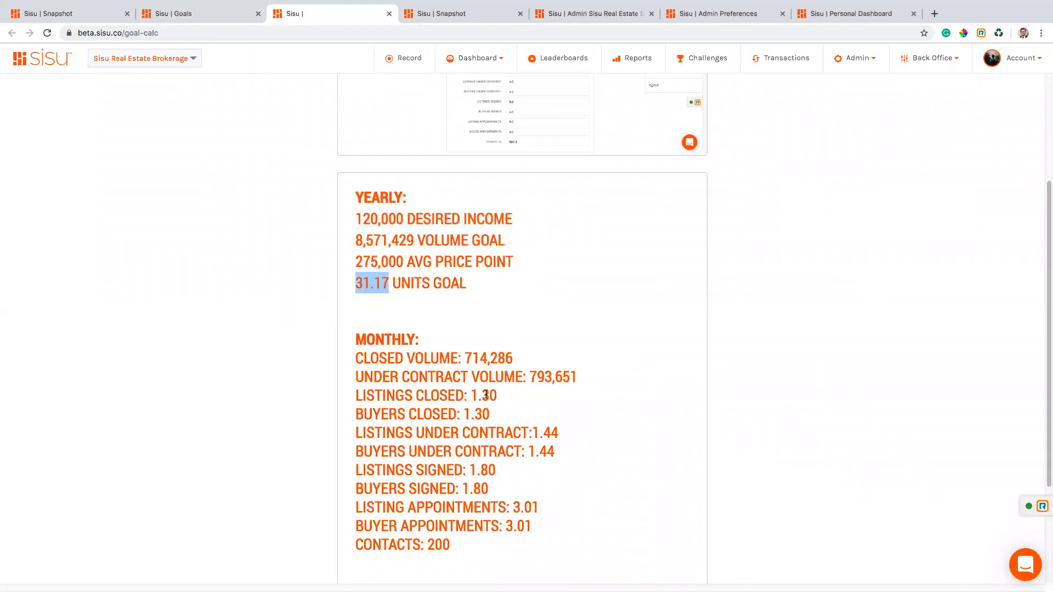
Compare January's goals with the calculator's monthly results, then collapse January.
{"action": "left_click", "coordinate": [224, 13]}
{"action": "scroll", "coordinate": [493, 358], "scroll_direction": "down", "scroll_amount": 4}
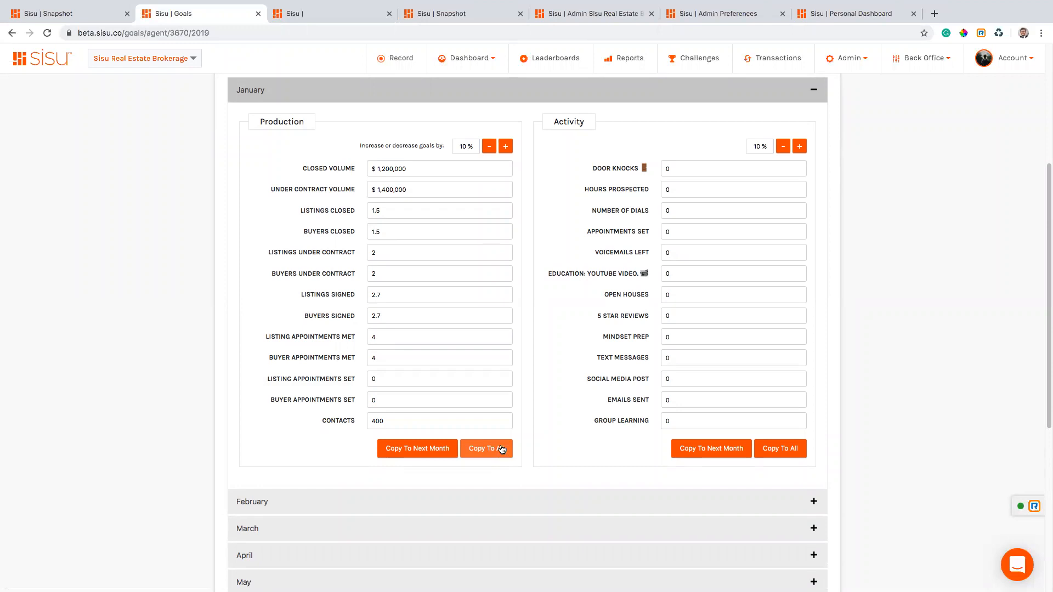
{"action": "left_click", "coordinate": [299, 17]}
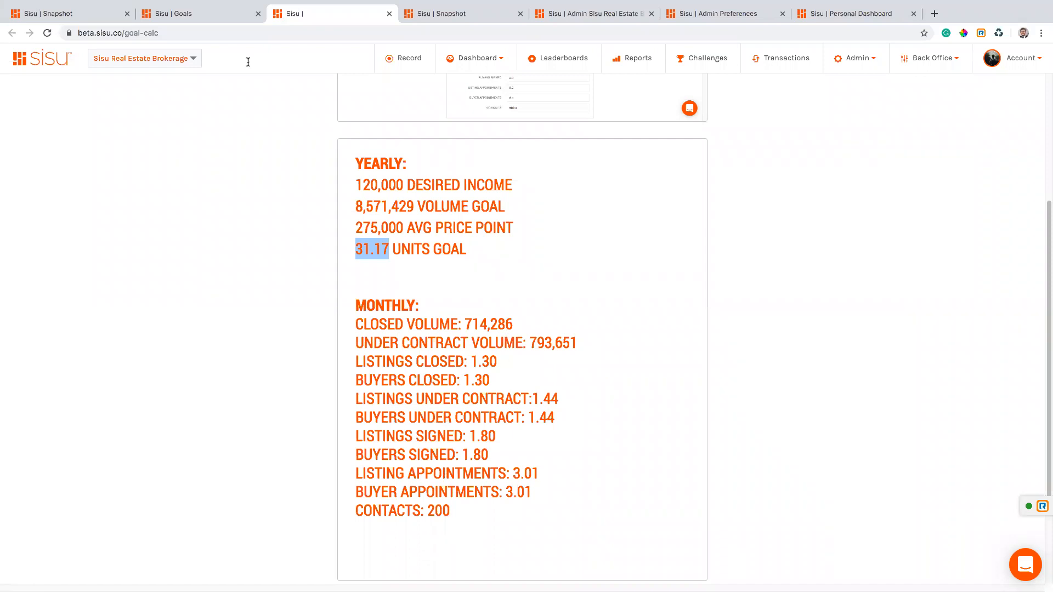
{"action": "left_click", "coordinate": [207, 15]}
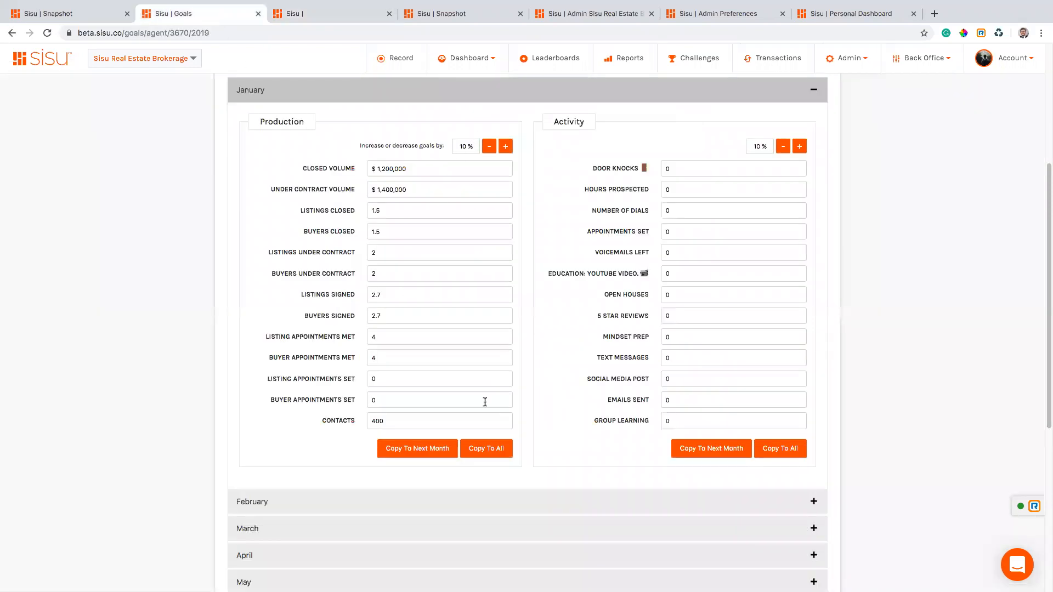
{"action": "scroll", "coordinate": [573, 258], "scroll_direction": "up", "scroll_amount": 4}
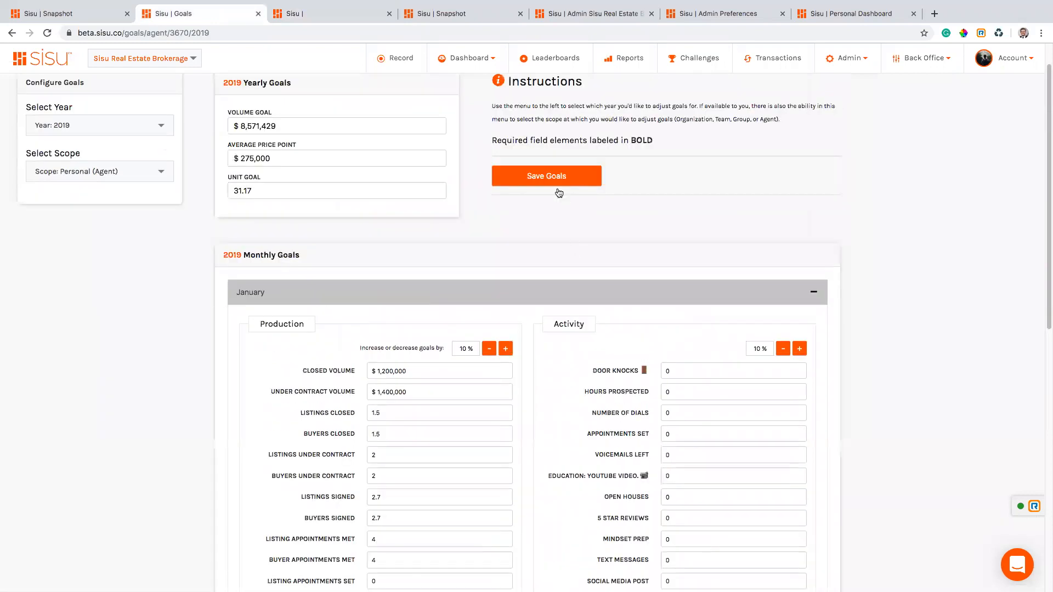
{"action": "scroll", "coordinate": [640, 240], "scroll_direction": "down", "scroll_amount": 1}
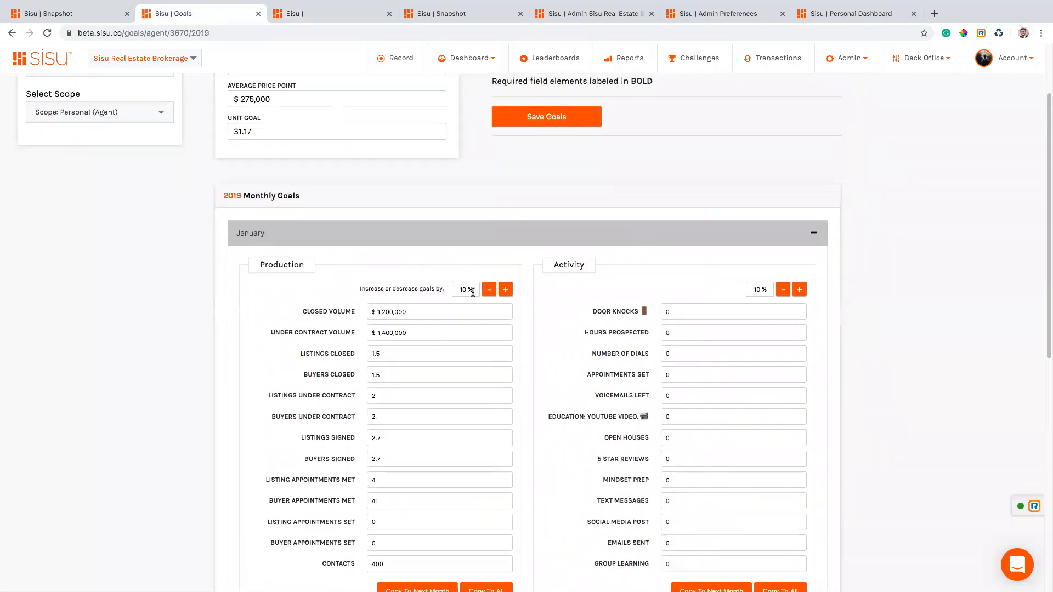
{"action": "triple_click", "coordinate": [472, 288]}
{"action": "left_click", "coordinate": [289, 238]}
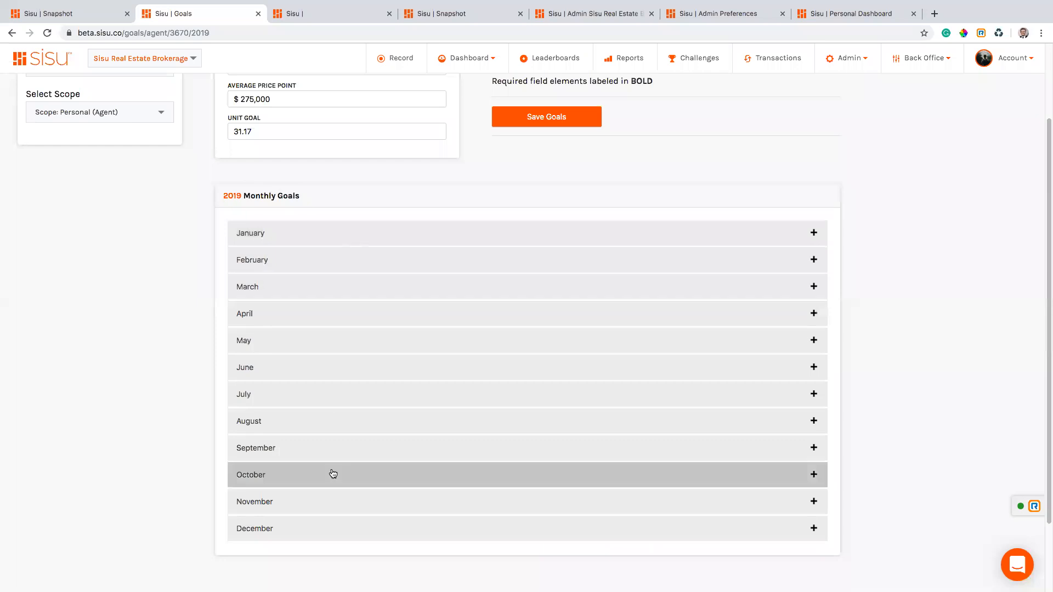
{"action": "scroll", "coordinate": [331, 473], "scroll_direction": "down", "scroll_amount": 1}
{"action": "scroll", "coordinate": [333, 473], "scroll_direction": "up", "scroll_amount": 1}
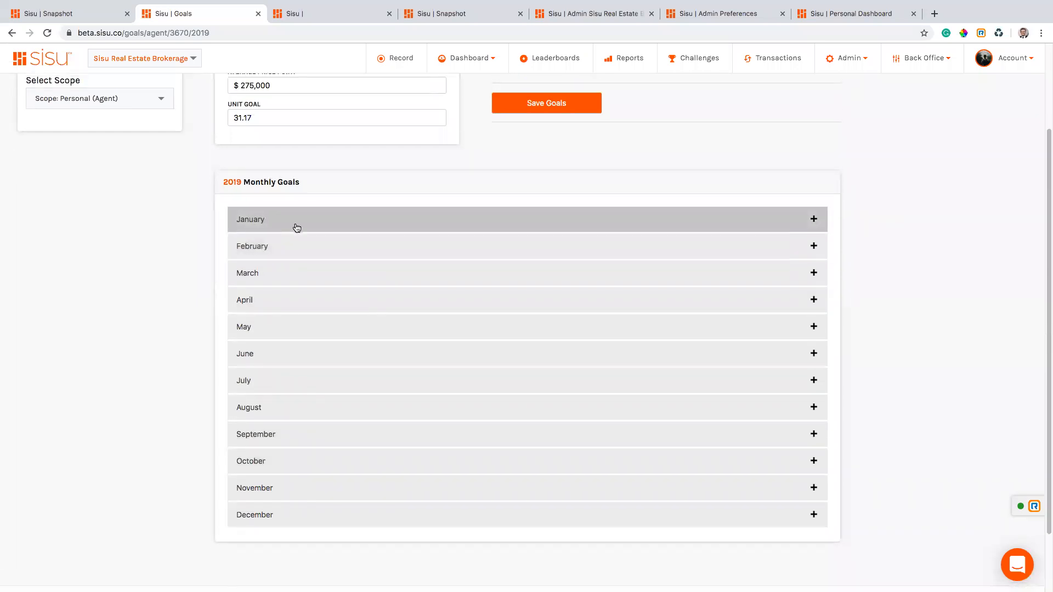
{"action": "left_click", "coordinate": [258, 218]}
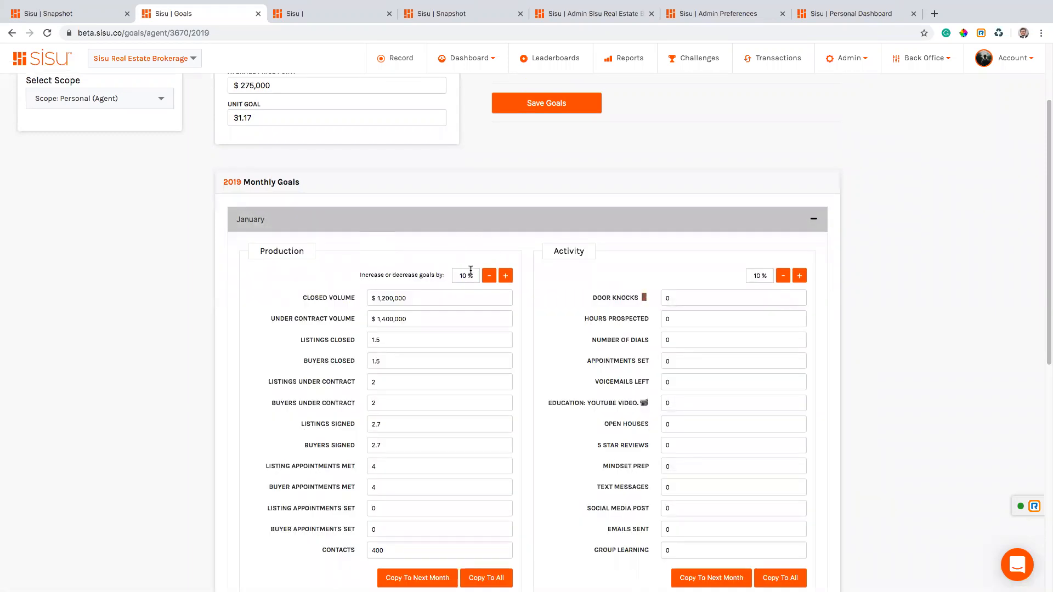
{"action": "left_click", "coordinate": [327, 226]}
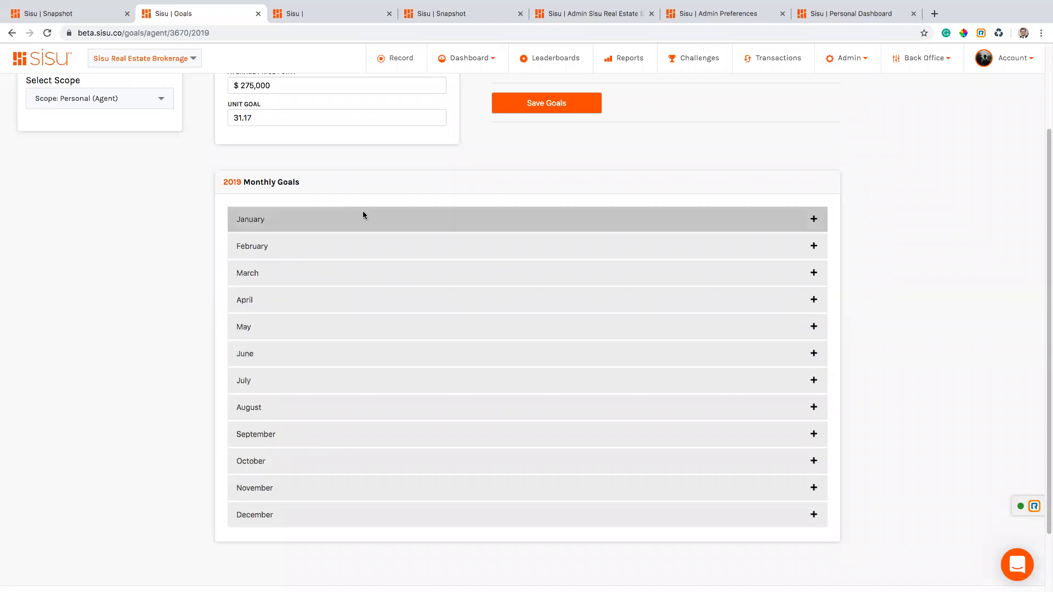
Expand January's production and activity goals, then bring up the calculator results with Ctrl+Tab.
{"action": "left_click", "coordinate": [287, 13]}
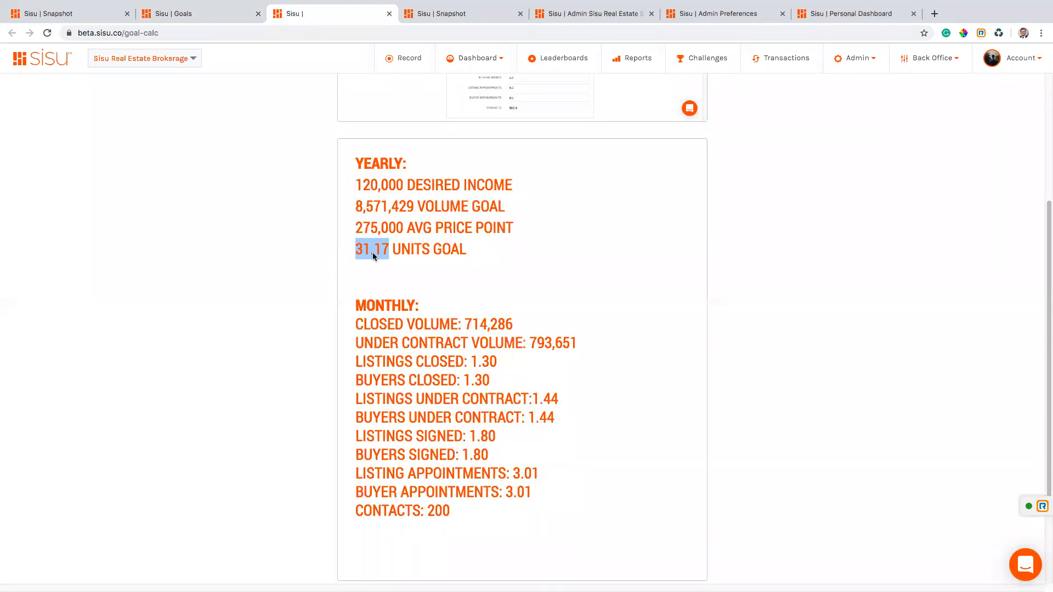
{"action": "left_click", "coordinate": [181, 14]}
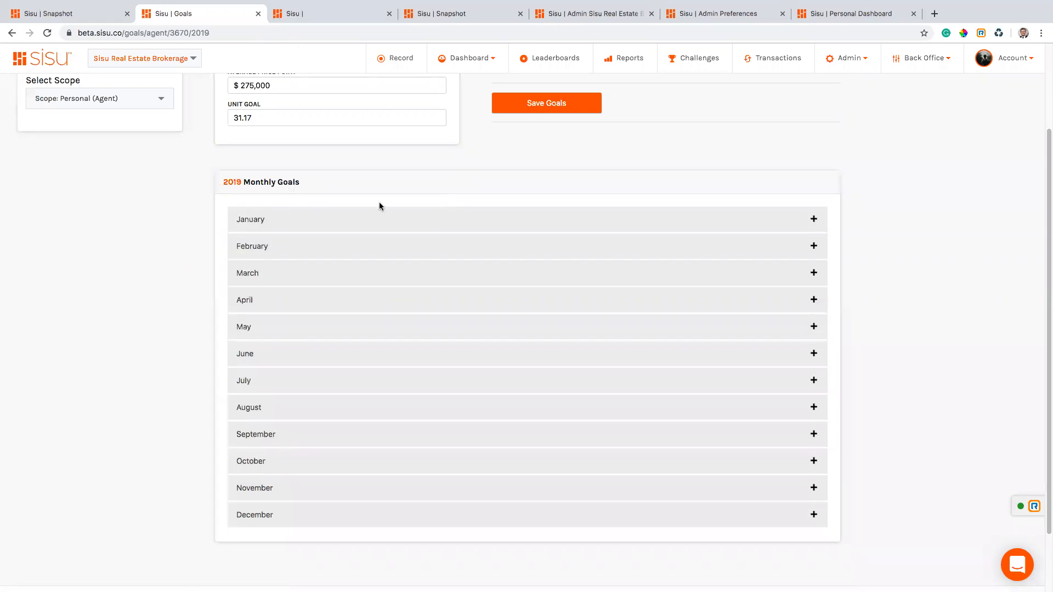
{"action": "left_click", "coordinate": [311, 220]}
{"action": "scroll", "coordinate": [721, 275], "scroll_direction": "down", "scroll_amount": 1}
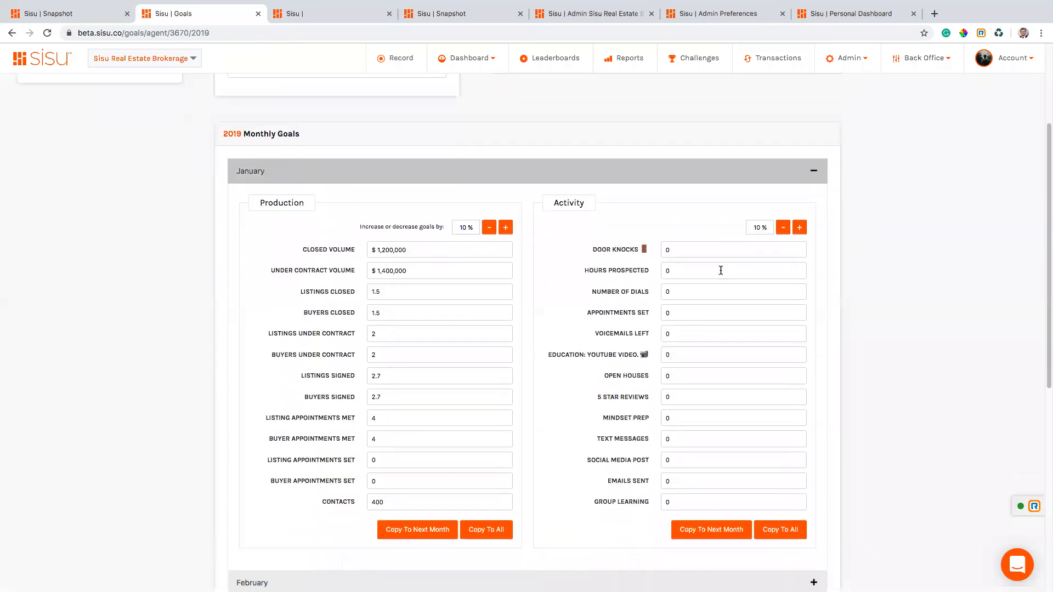
{"action": "double_click", "coordinate": [569, 203]}
{"action": "scroll", "coordinate": [623, 241], "scroll_direction": "down", "scroll_amount": 1}
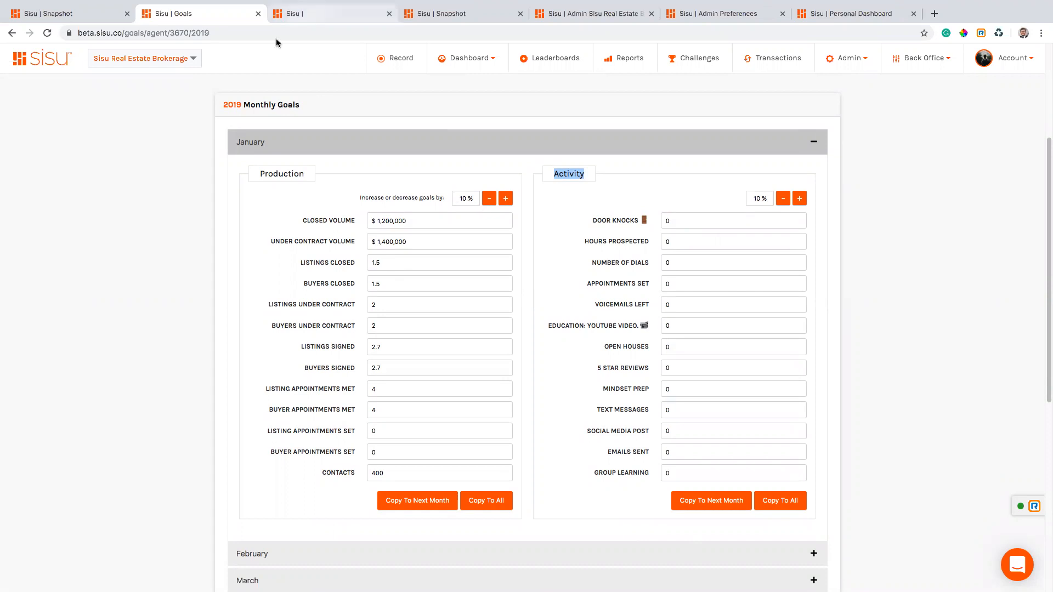
{"action": "key", "text": "ctrl+Tab"}
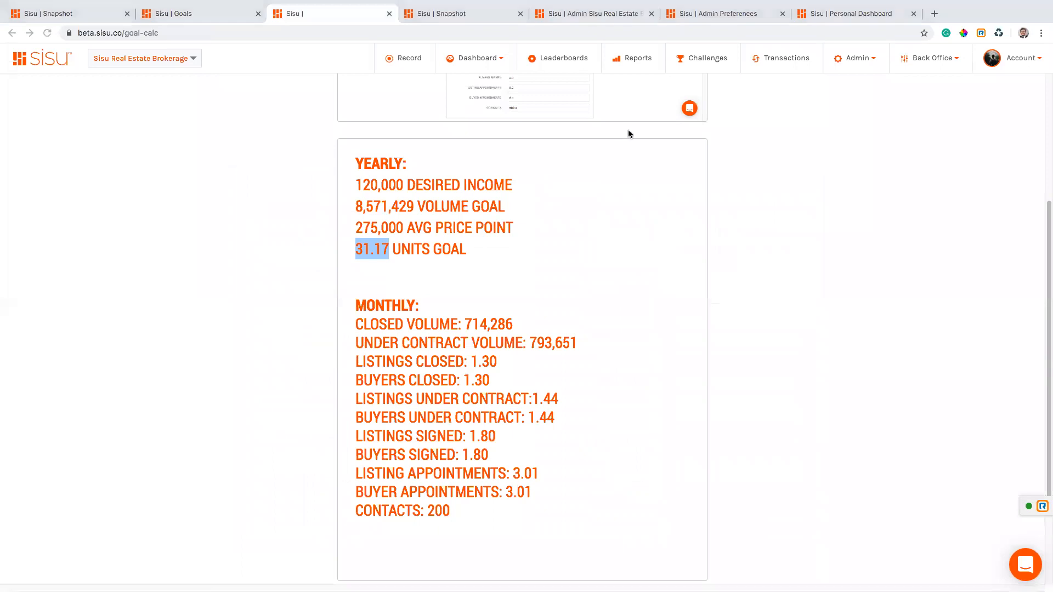
Open Dashboard > Personal and scroll down to the activity tiles such as door knocks and back.
{"action": "left_click", "coordinate": [471, 19]}
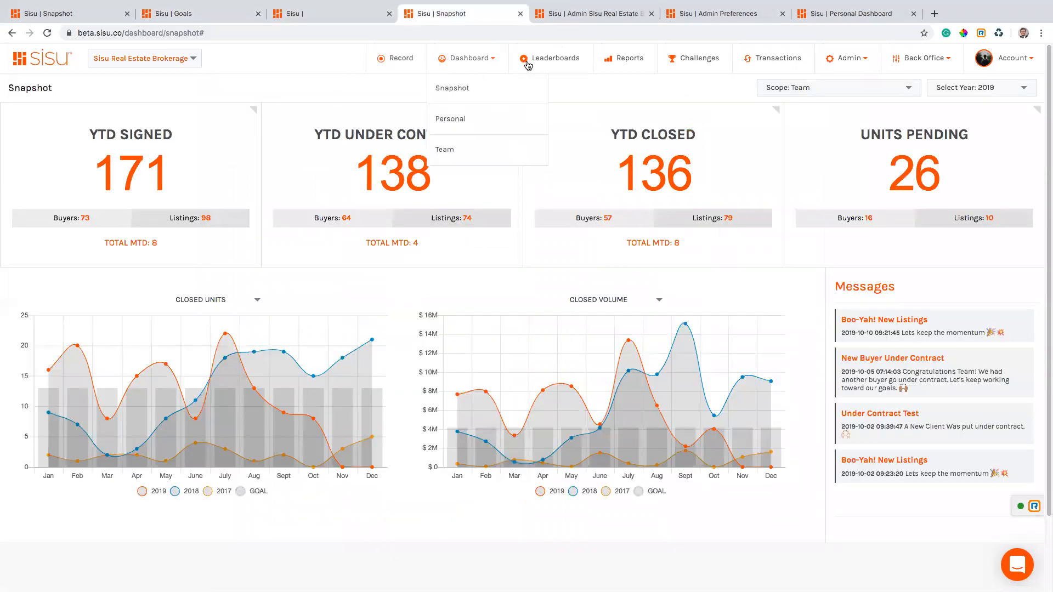
{"action": "left_click", "coordinate": [461, 120]}
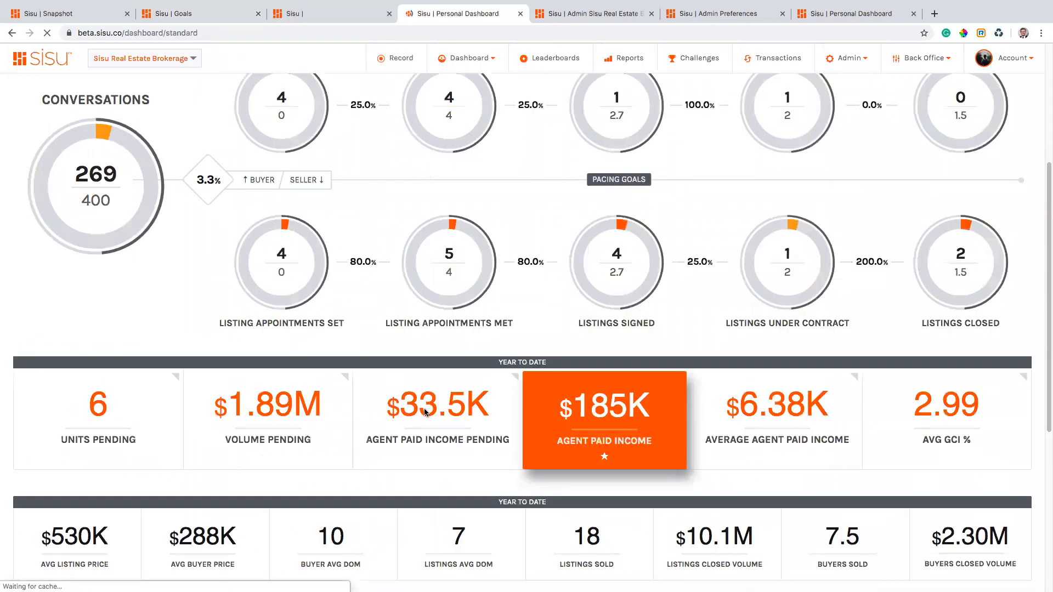
{"action": "scroll", "coordinate": [425, 413], "scroll_direction": "down", "scroll_amount": 5}
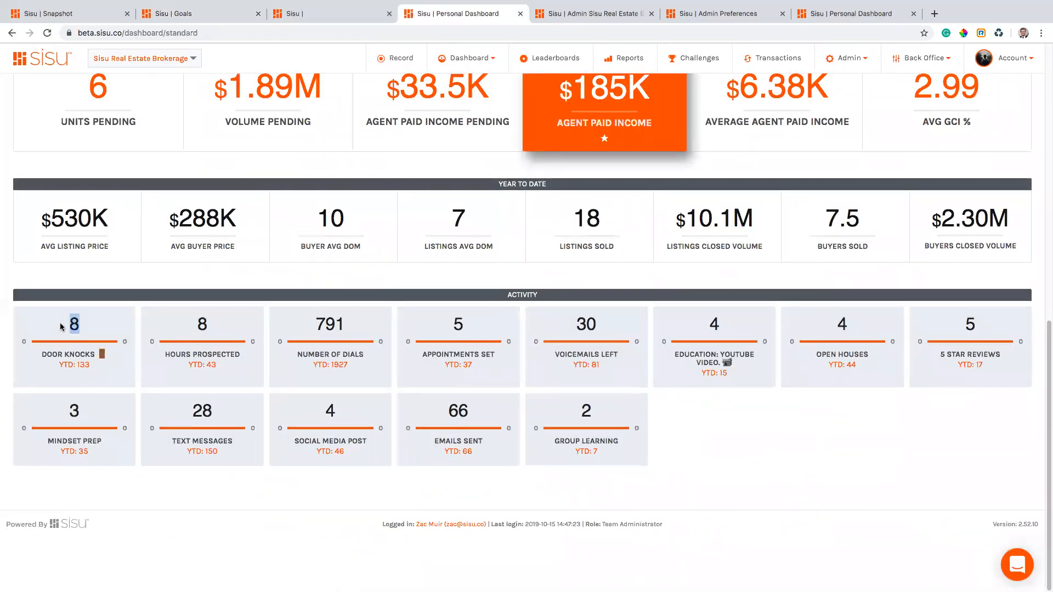
{"action": "left_click_drag", "start_coordinate": [89, 365], "coordinate": [60, 365]}
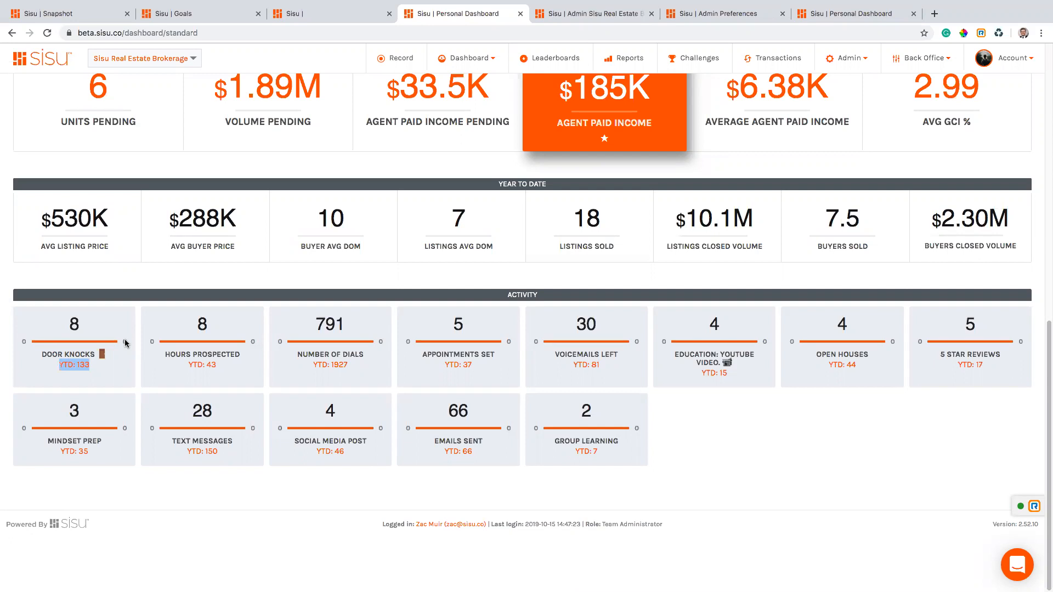
{"action": "scroll", "coordinate": [543, 291], "scroll_direction": "up", "scroll_amount": 10}
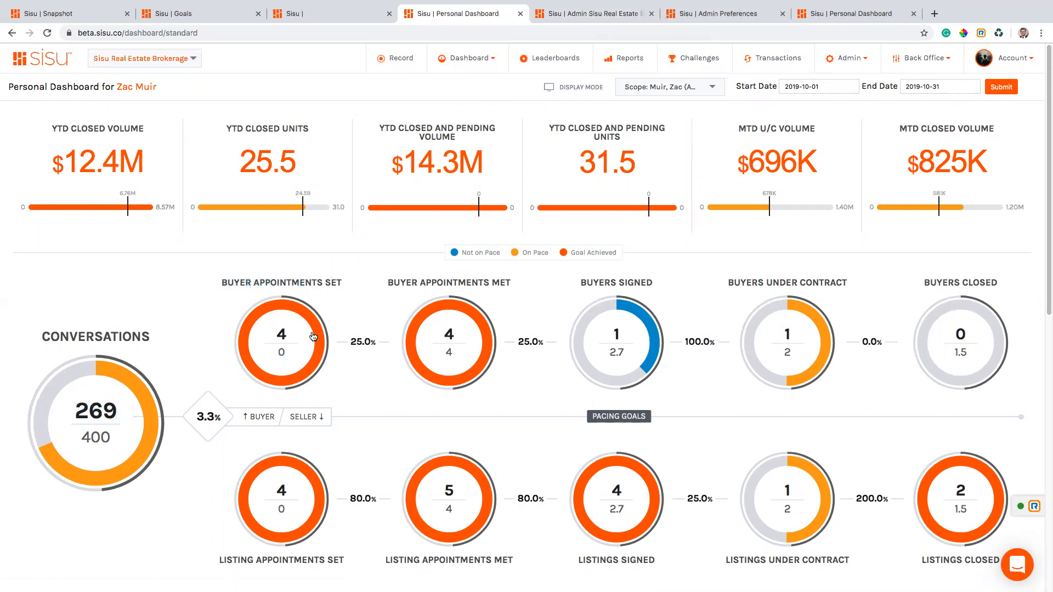
Move from the Personal Dashboard to the Admin team Preferences page with its dashboard settings.
{"action": "scroll", "coordinate": [321, 399], "scroll_direction": "down", "scroll_amount": 1}
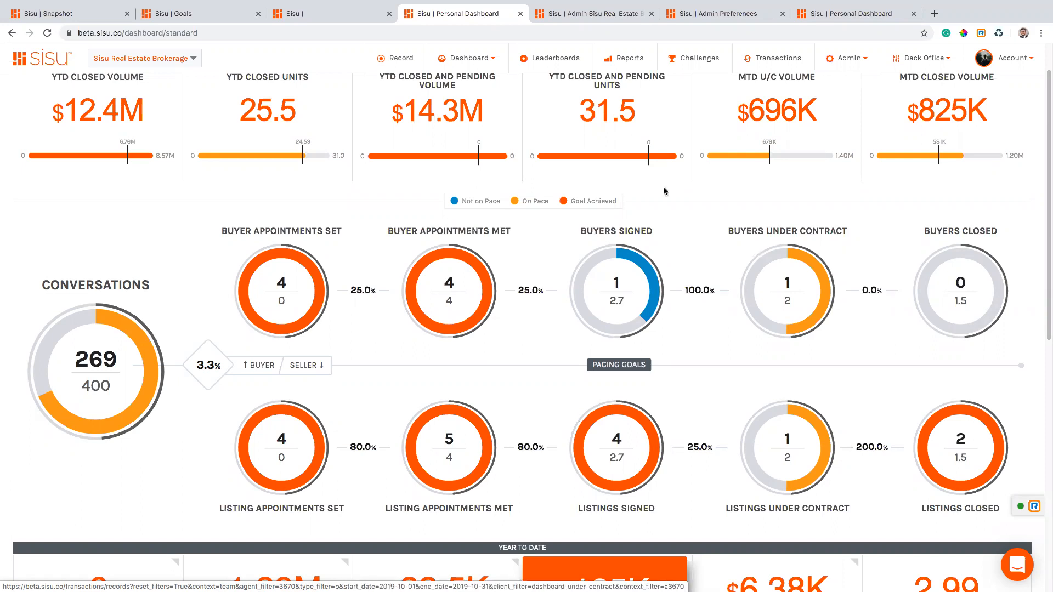
{"action": "left_click", "coordinate": [810, 20]}
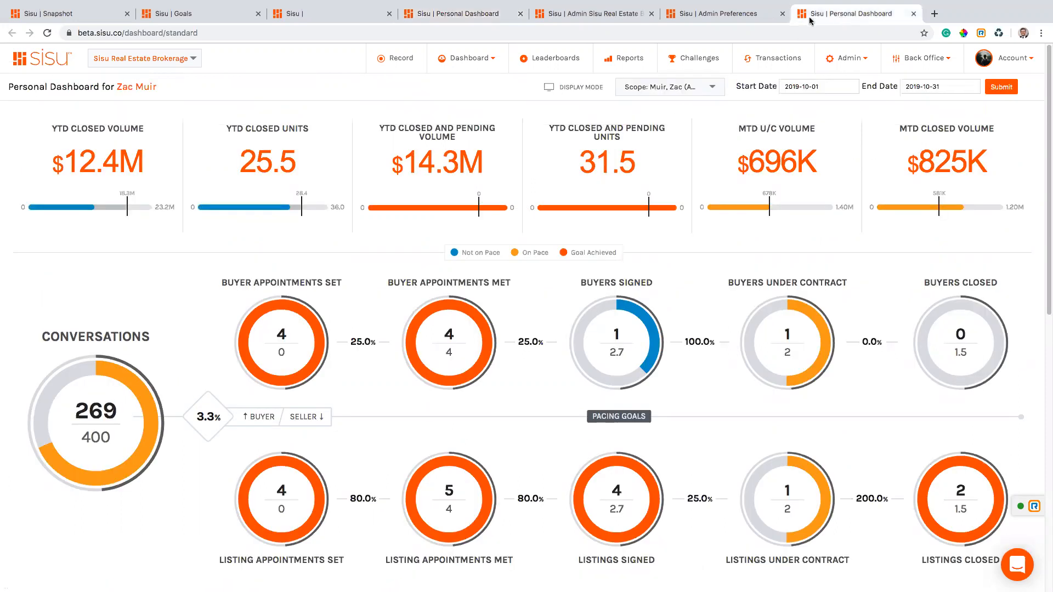
{"action": "left_click", "coordinate": [735, 16]}
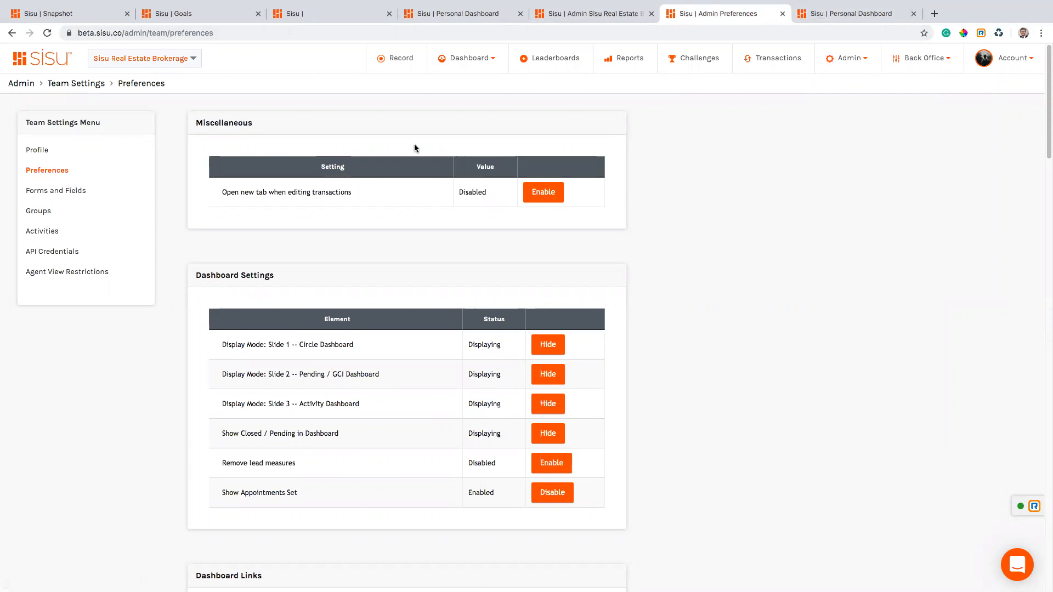
Review the Dashboard Settings and highlight the enabled Show Appointments Set option.
{"action": "scroll", "coordinate": [393, 254], "scroll_direction": "down", "scroll_amount": 3}
{"action": "scroll", "coordinate": [394, 253], "scroll_direction": "up", "scroll_amount": 3}
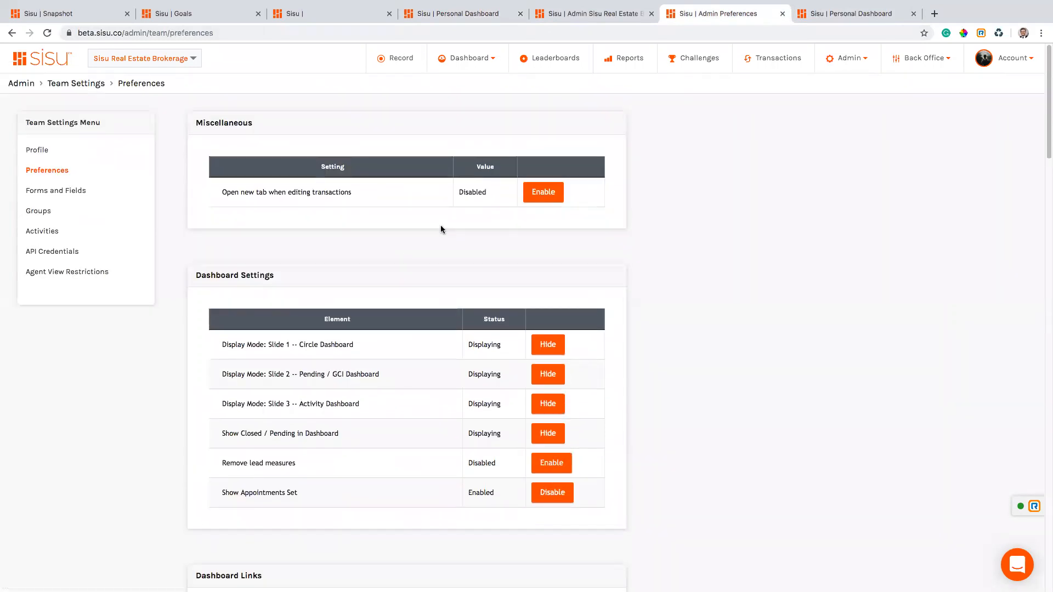
{"action": "scroll", "coordinate": [430, 297], "scroll_direction": "down", "scroll_amount": 3}
{"action": "scroll", "coordinate": [410, 358], "scroll_direction": "down", "scroll_amount": 1}
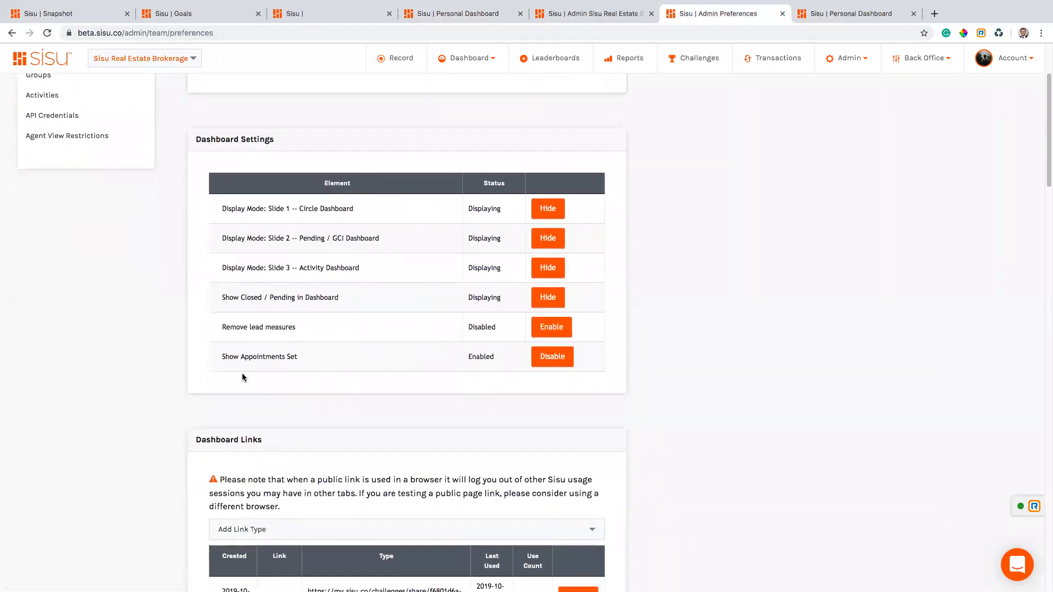
{"action": "left_click_drag", "start_coordinate": [216, 359], "coordinate": [317, 362]}
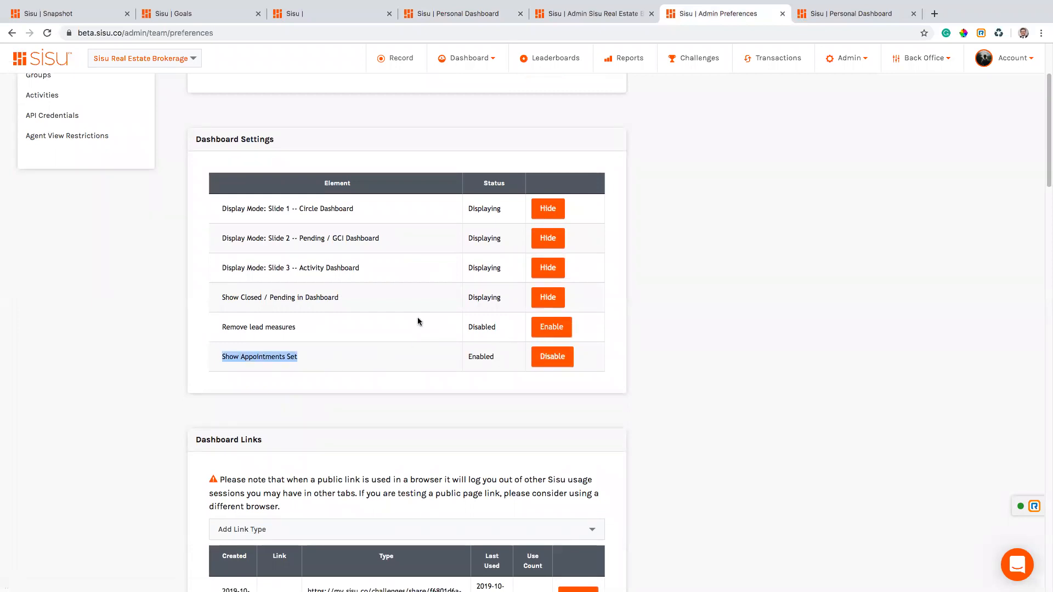
{"action": "scroll", "coordinate": [267, 361], "scroll_direction": "up", "scroll_amount": 1}
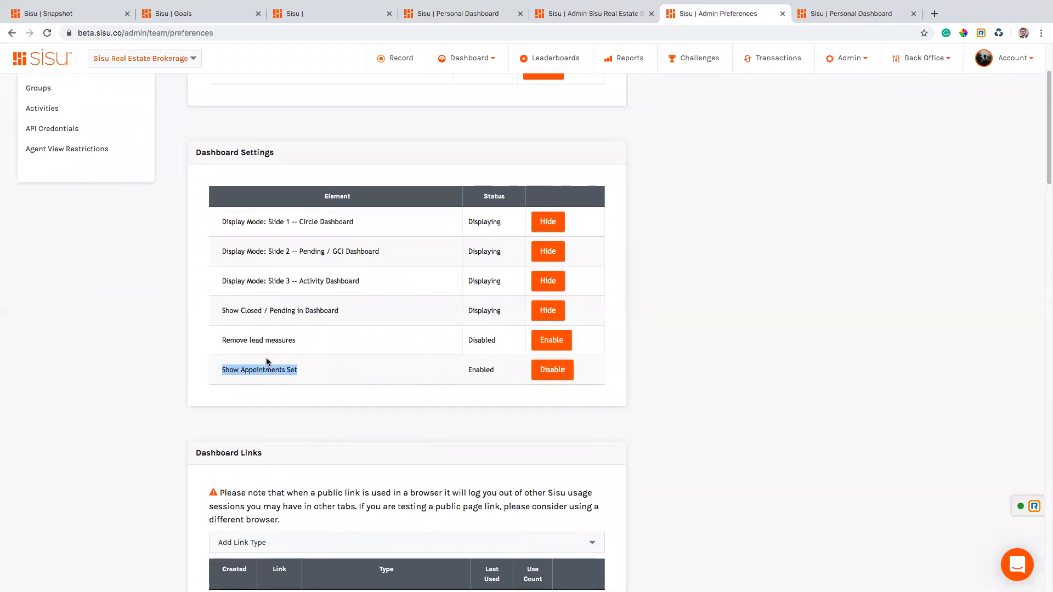
{"action": "scroll", "coordinate": [357, 357], "scroll_direction": "down", "scroll_amount": 4}
{"action": "scroll", "coordinate": [356, 357], "scroll_direction": "up", "scroll_amount": 5}
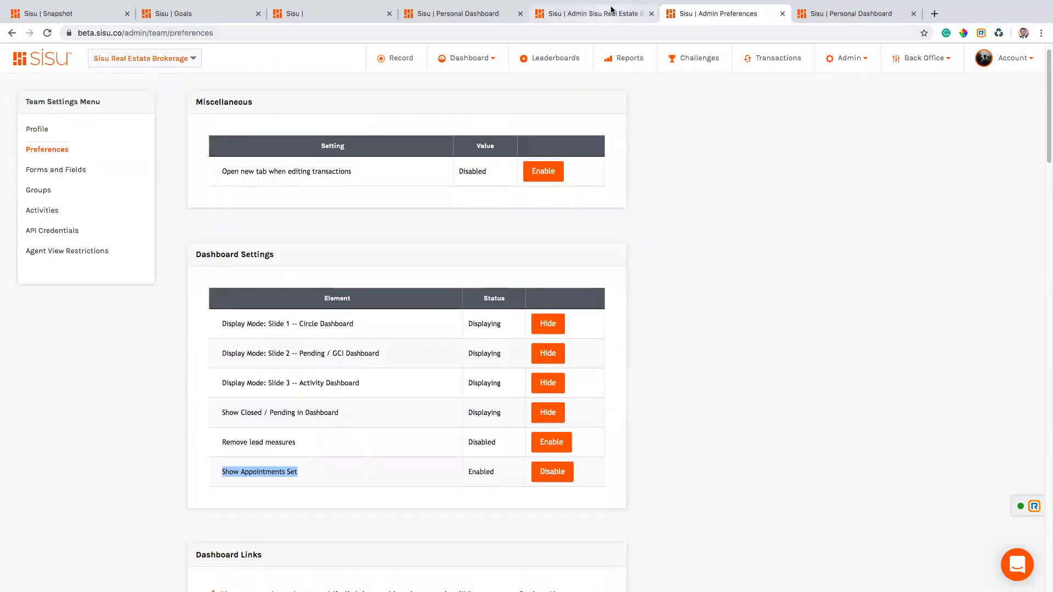
Check the Personal Dashboard briefly, then show the Admin Agents list of active agents.
{"action": "key", "text": "ctrl+Tab"}
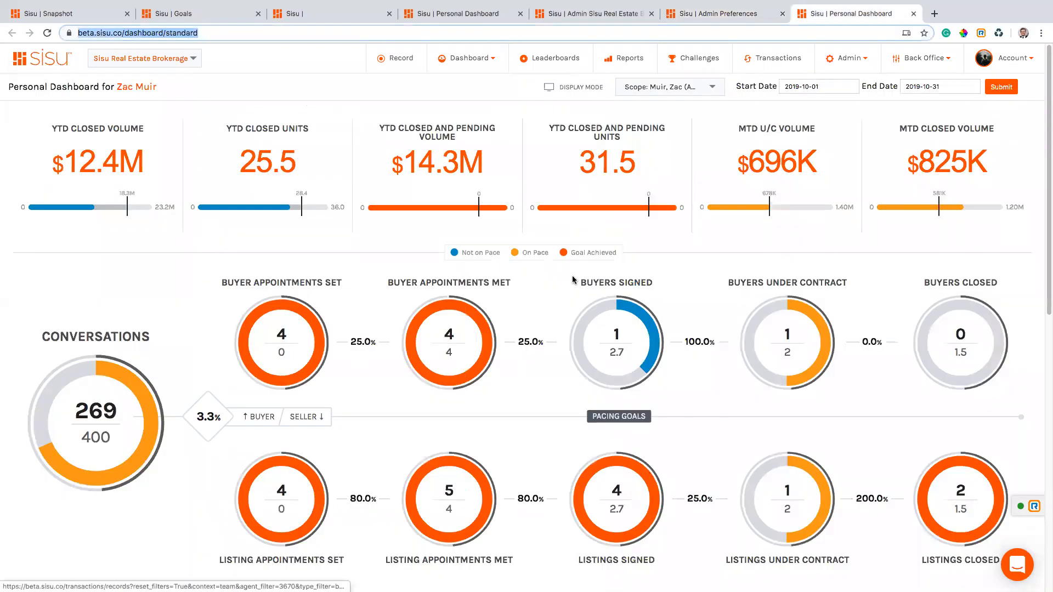
{"action": "left_click", "coordinate": [745, 11]}
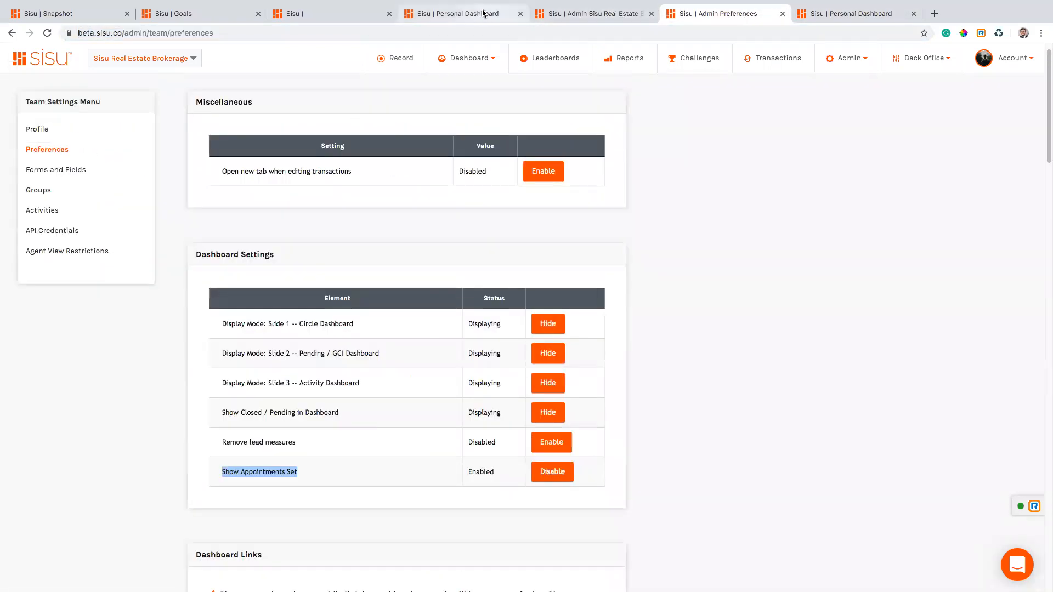
{"action": "mouse_move", "coordinate": [582, 1]}
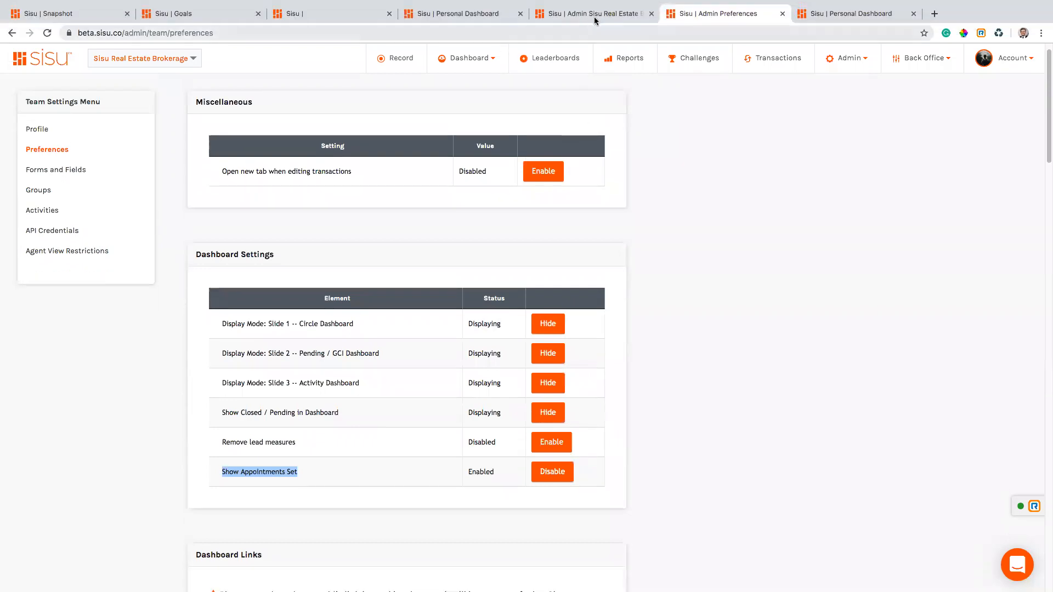
{"action": "left_click", "coordinate": [581, 13]}
{"action": "mouse_move", "coordinate": [872, 64]}
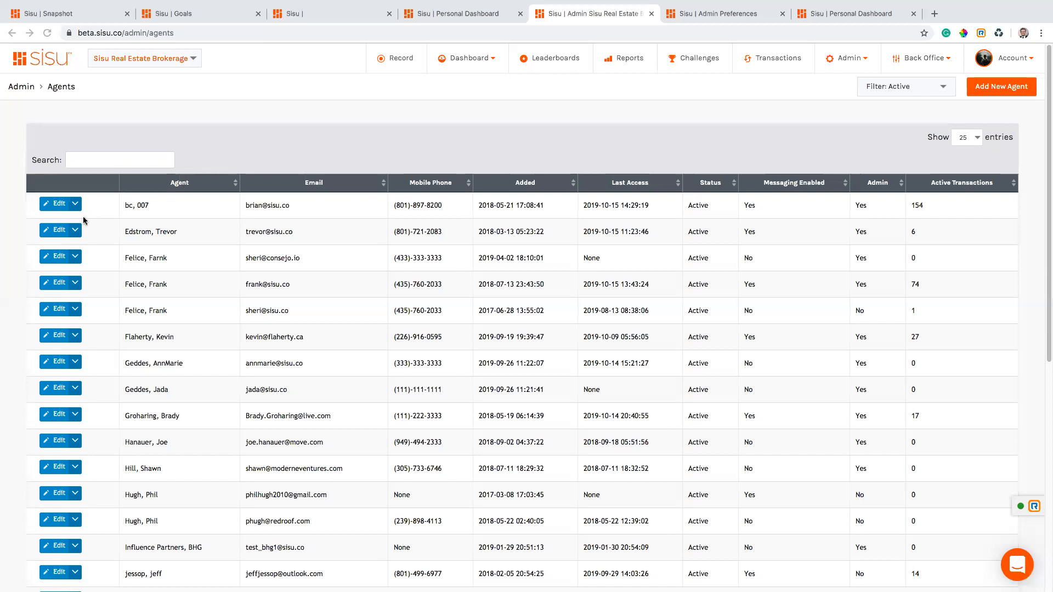
Close the agent's action menu and return via Snapshot to the October 2019 Personal Dashboard pacing rings.
{"action": "mouse_move", "coordinate": [77, 205]}
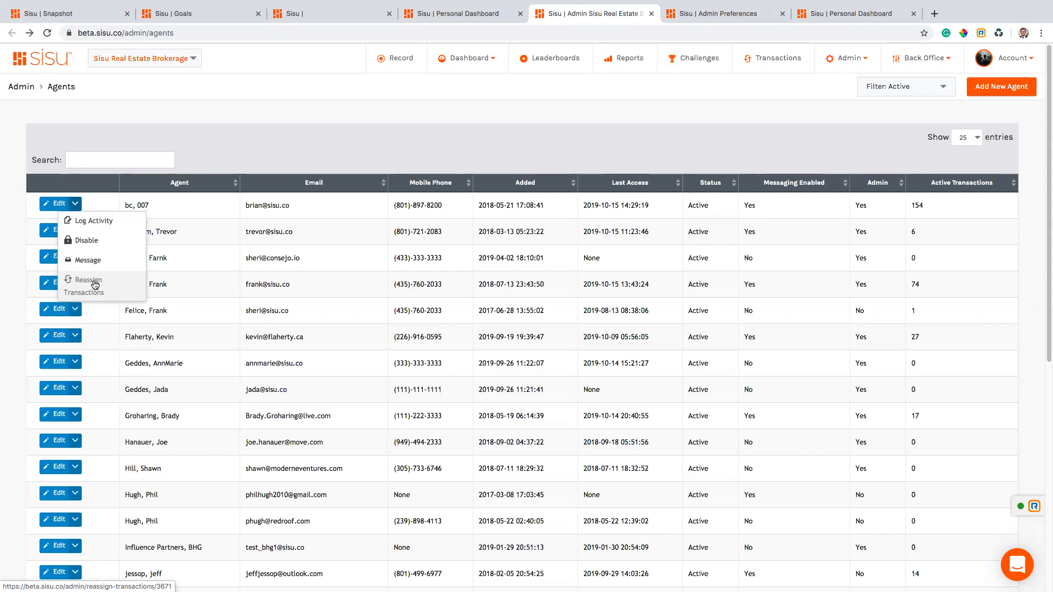
{"action": "left_click", "coordinate": [349, 105]}
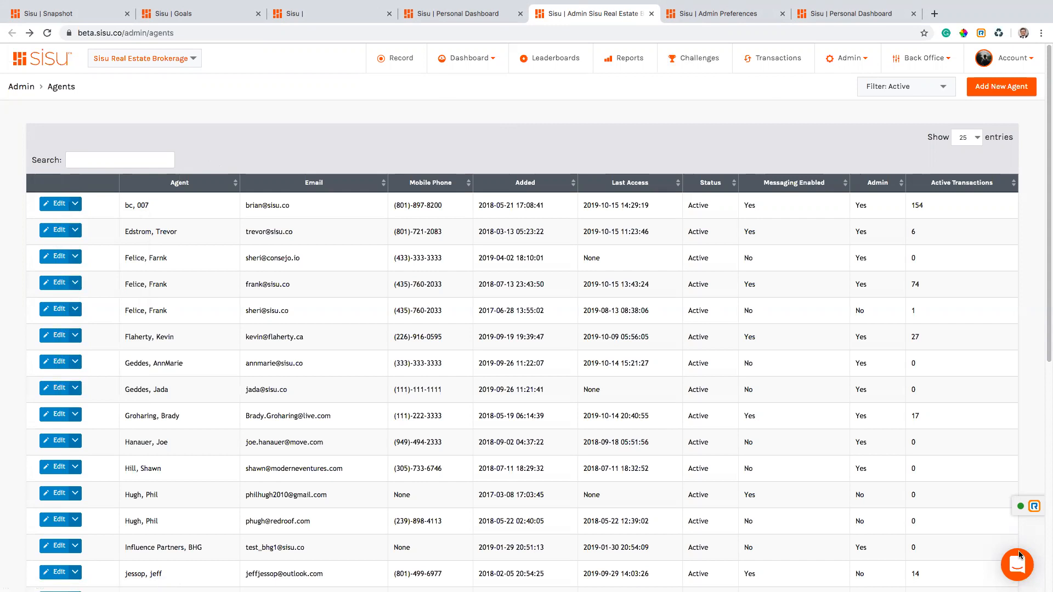
{"action": "left_click", "coordinate": [55, 13]}
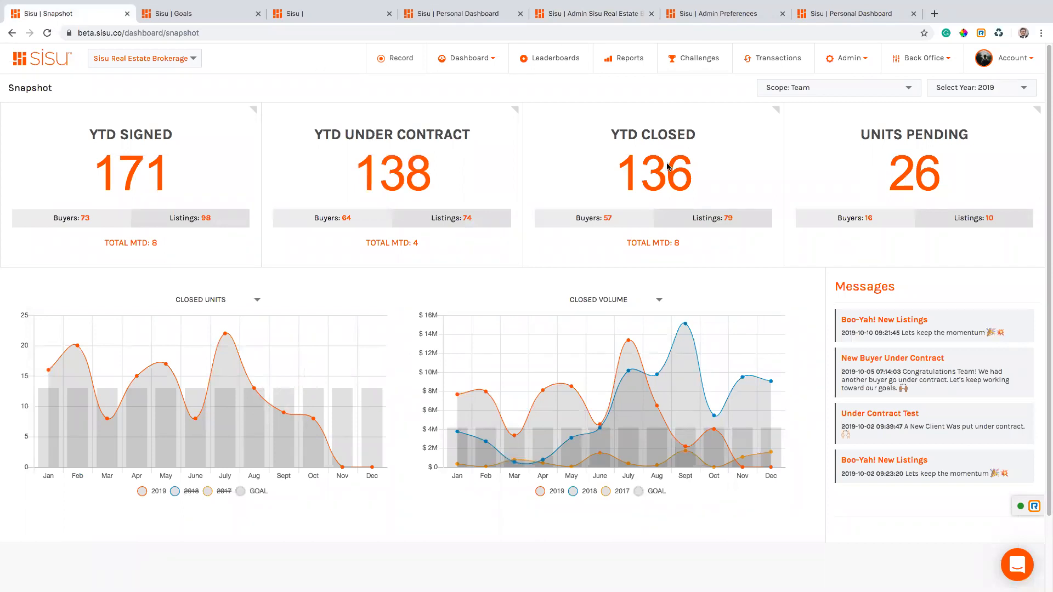
{"action": "left_click", "coordinate": [864, 16]}
{"action": "left_click", "coordinate": [732, 242]}
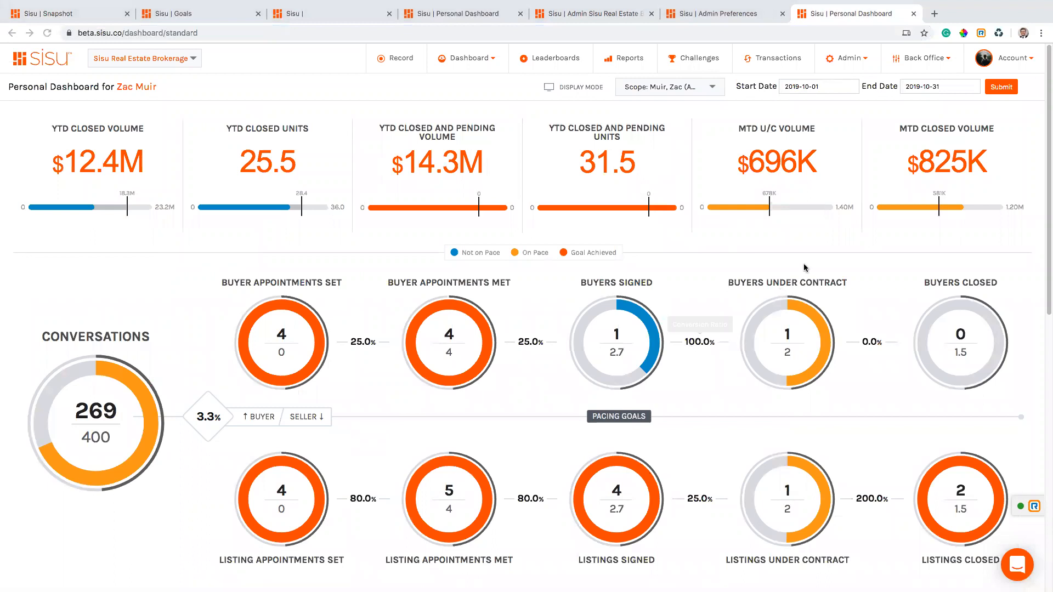